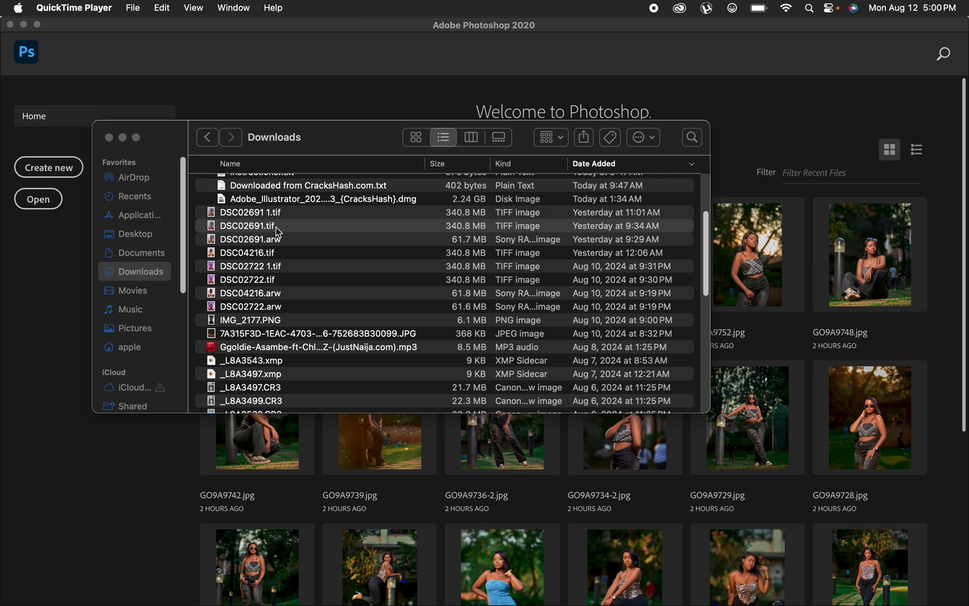
# Step: Open DSC02691.tif from the Downloads folder in Adobe Photoshop 2020
pyautogui.click(277, 230)
pyautogui.click(278, 229)
pyautogui.press('Escape')
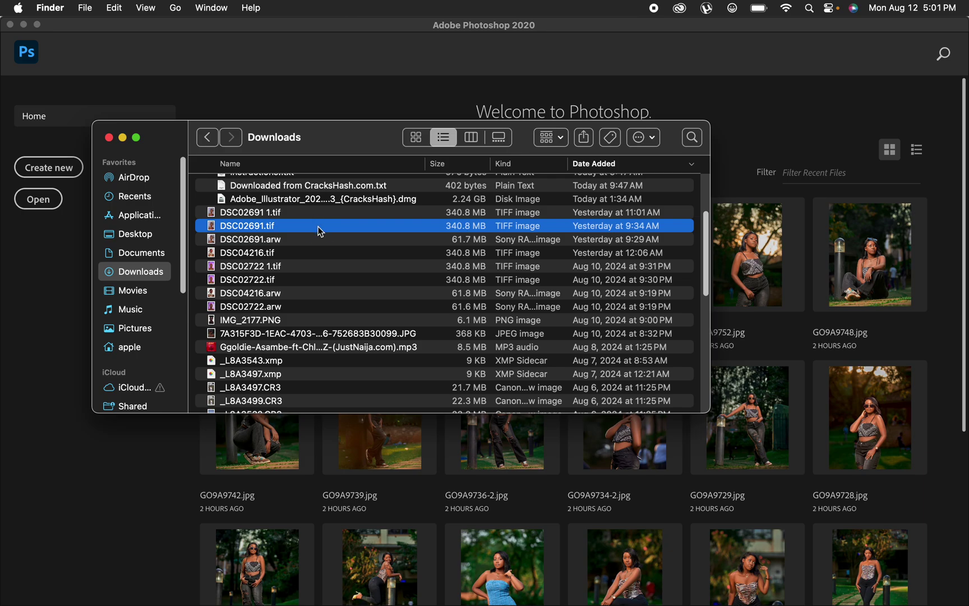
pyautogui.rightClick(315, 219)
pyautogui.moveTo(356, 253)
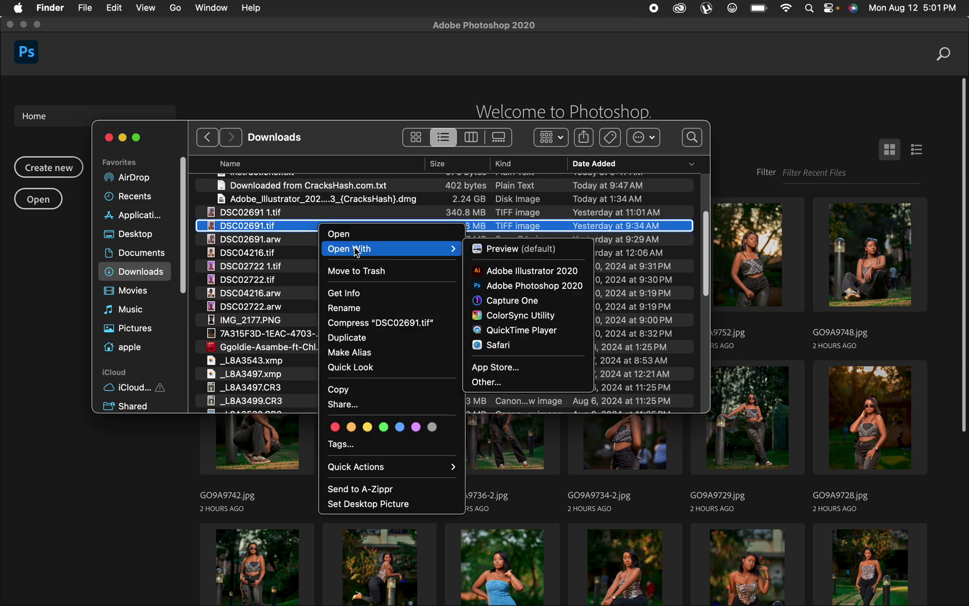
pyautogui.click(528, 286)
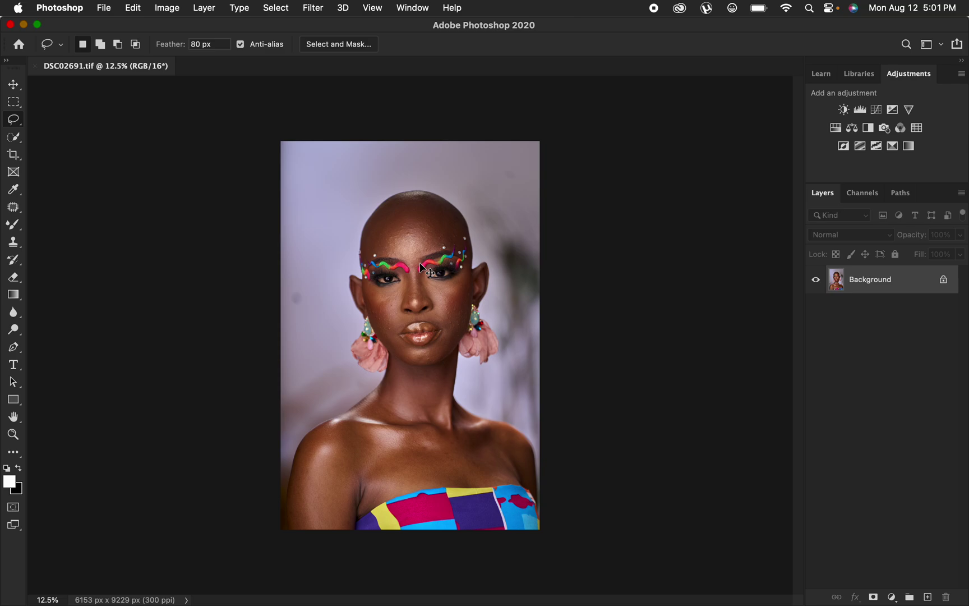
# Step: Crop the portrait to the 4 : 5 (8 : 10) ratio, trimming its upper and lower edges
pyautogui.press('super+equal')
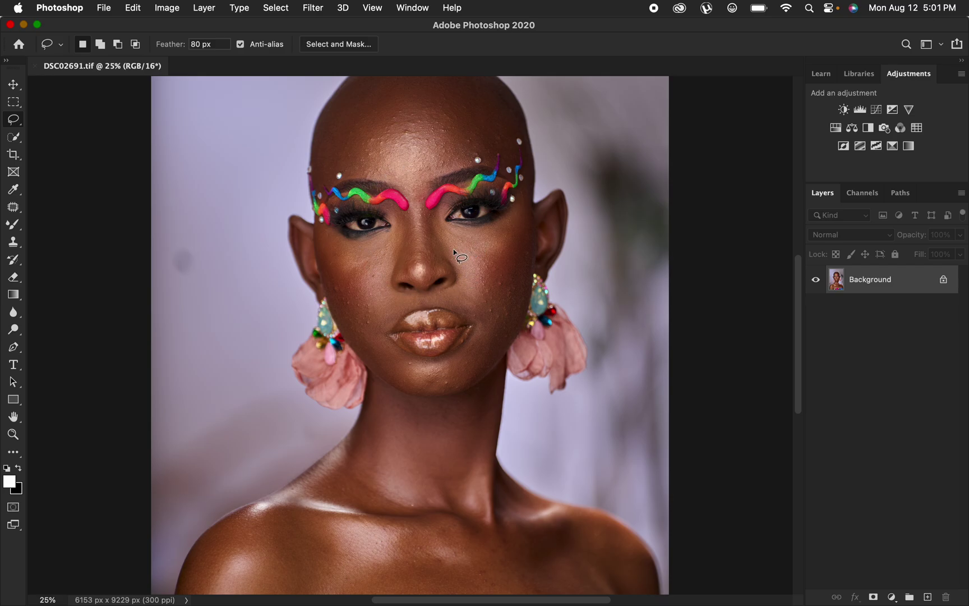
pyautogui.press('super+minus')
pyautogui.press('super+minus')
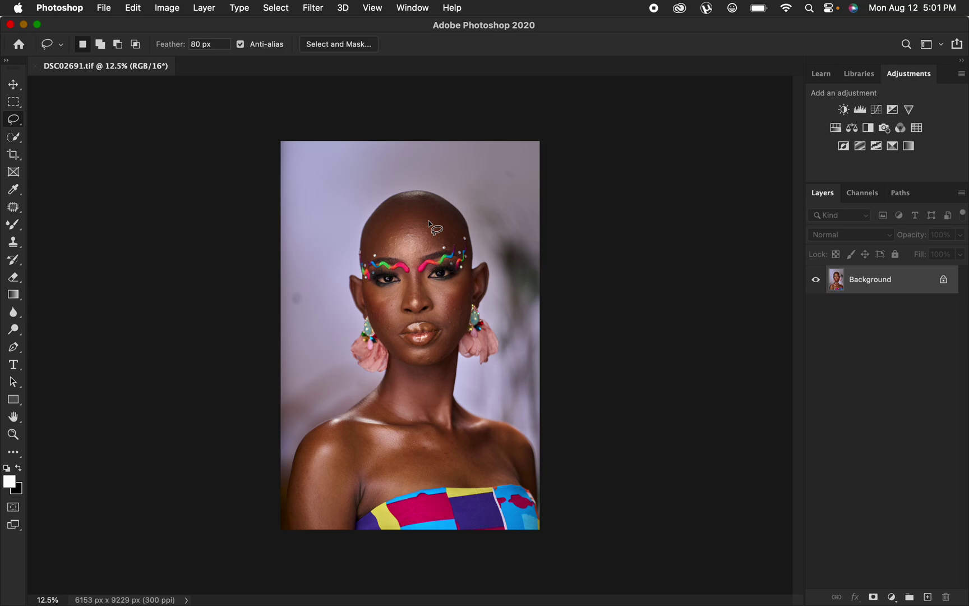
pyautogui.click(14, 155)
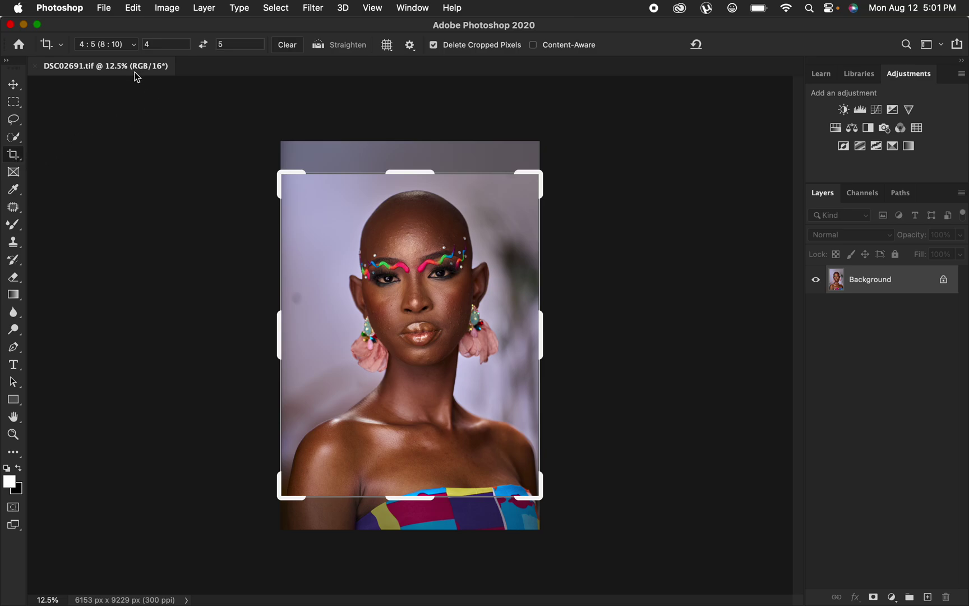
pyautogui.click(124, 44)
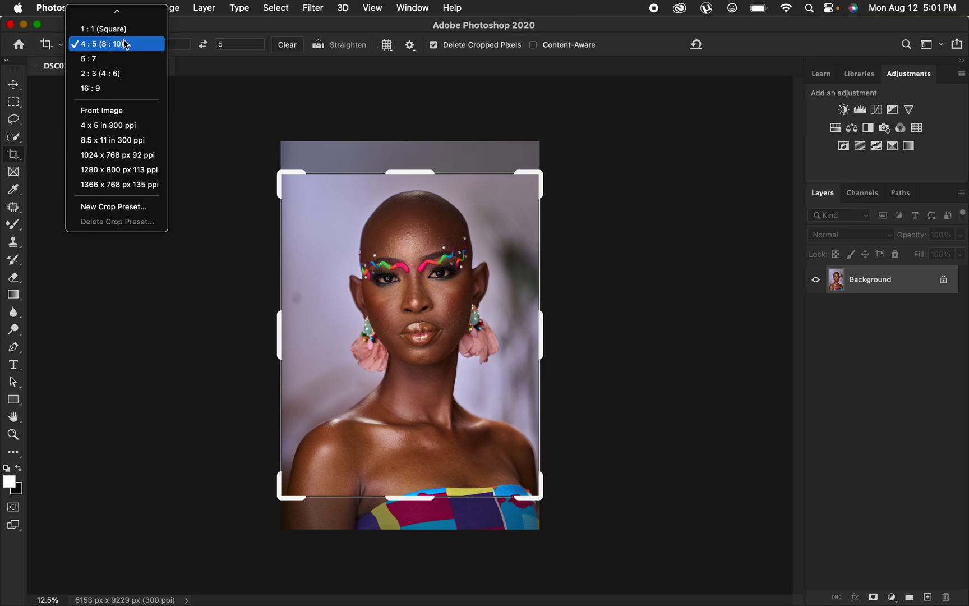
pyautogui.click(126, 45)
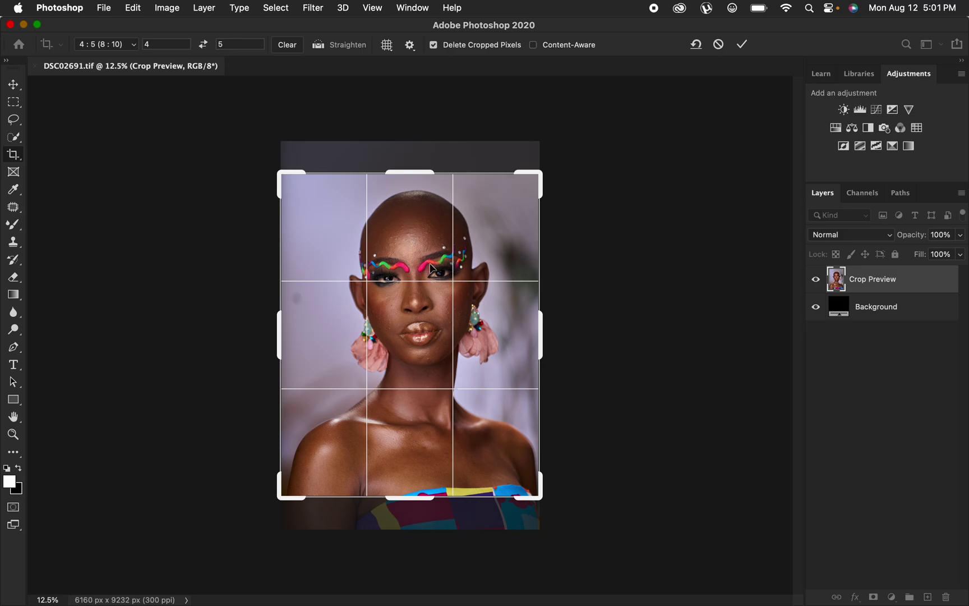
pyautogui.press('Return')
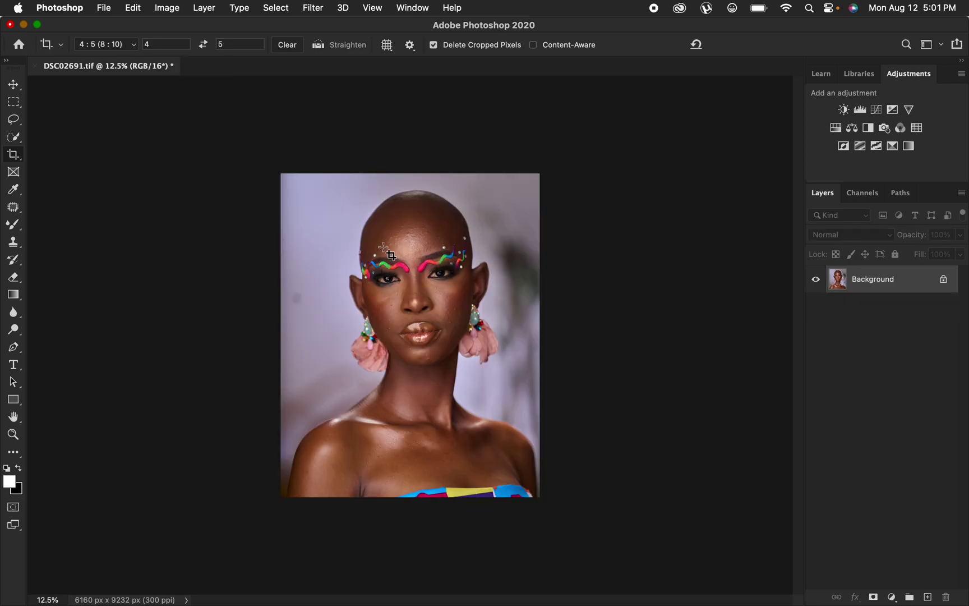
# Step: Duplicate the Background layer twice to stack two copies above it
pyautogui.press('super+equal')
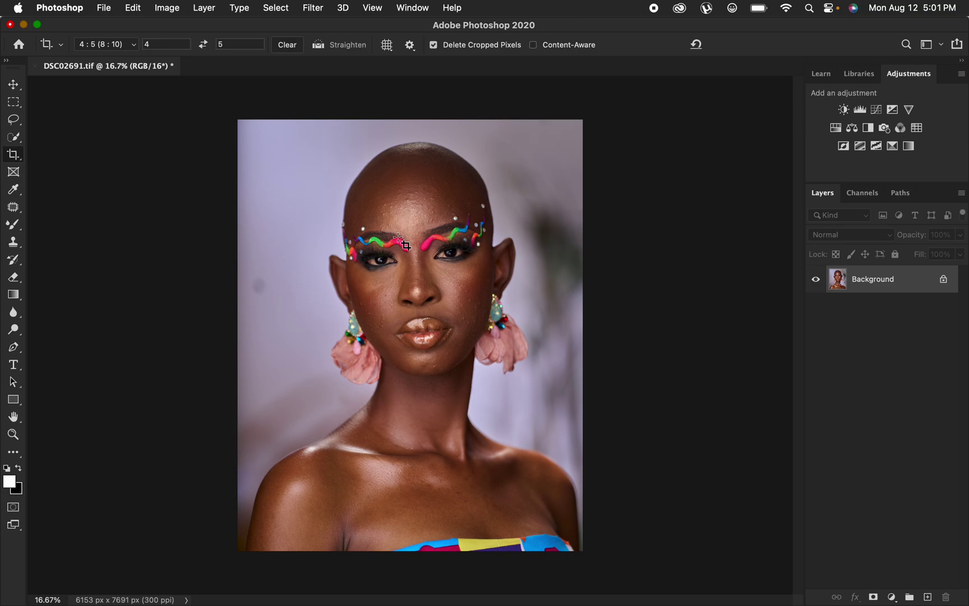
pyautogui.click(16, 120)
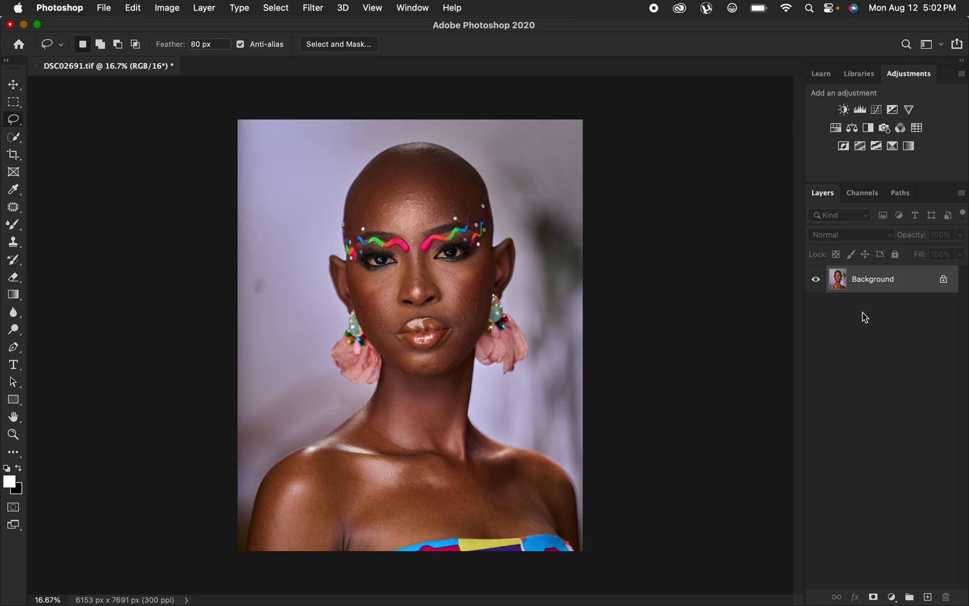
pyautogui.press('super+j')
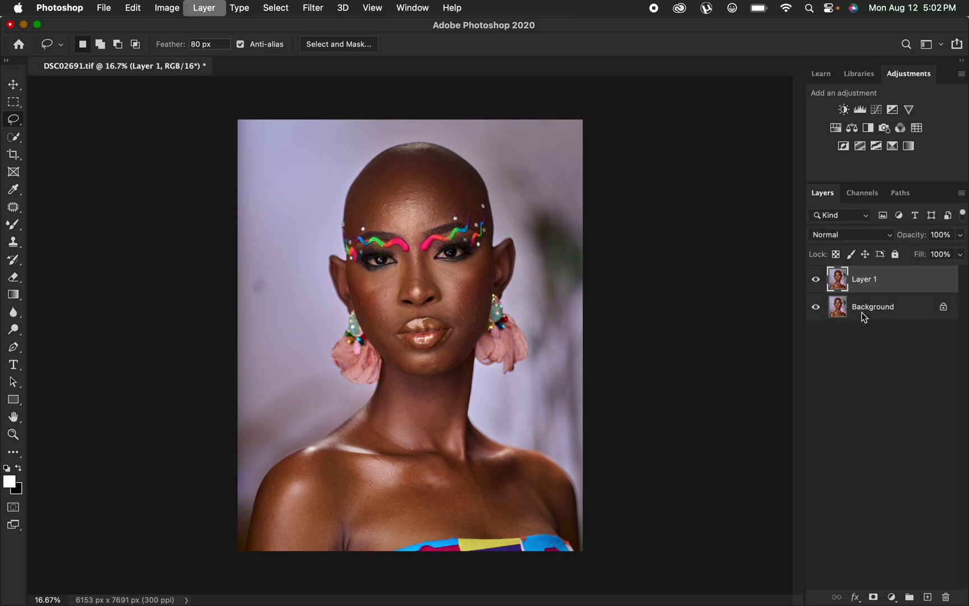
pyautogui.press('super+j')
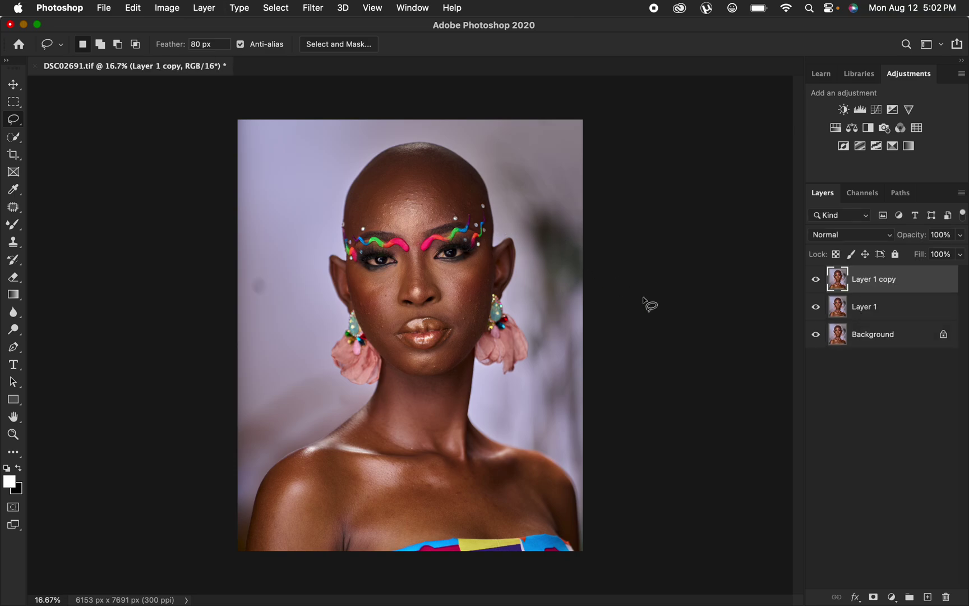
# Step: Rename the lower duplicate layer "low freq" and the upper duplicate layer "high freq"
pyautogui.click(868, 312)
pyautogui.doubleClick(868, 312)
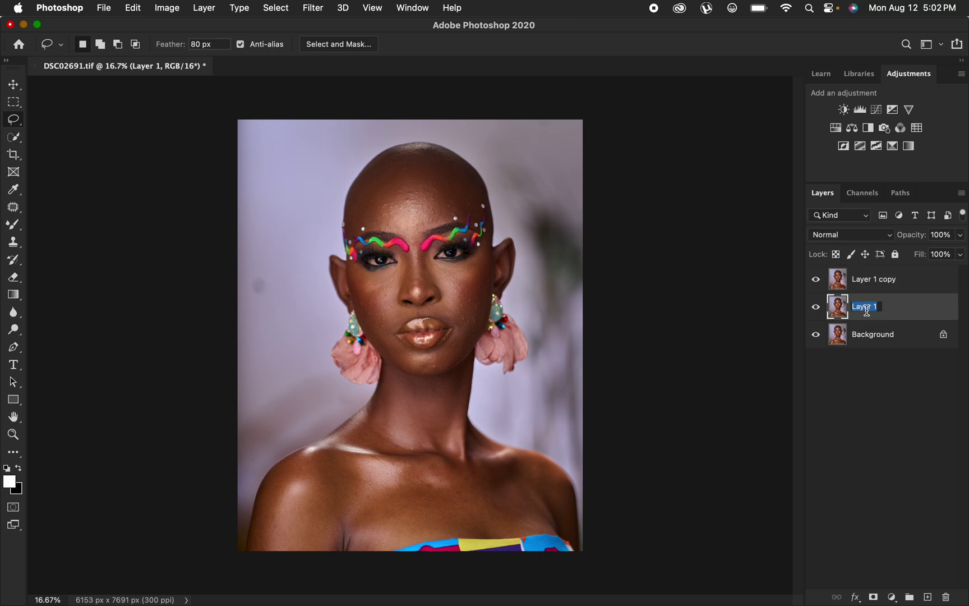
pyautogui.write('low freq')
pyautogui.press('Return')
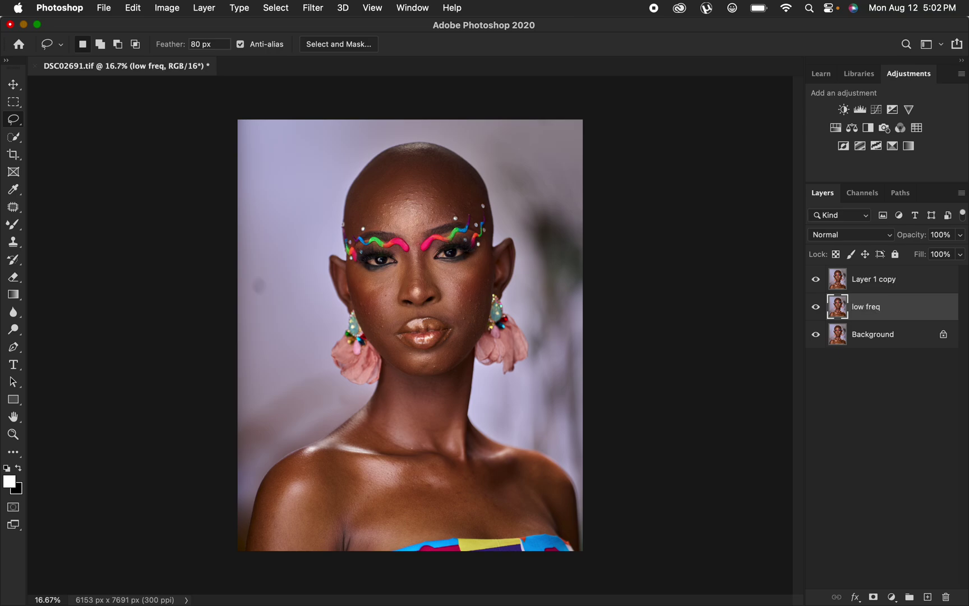
pyautogui.doubleClick(869, 278)
pyautogui.write('high freq')
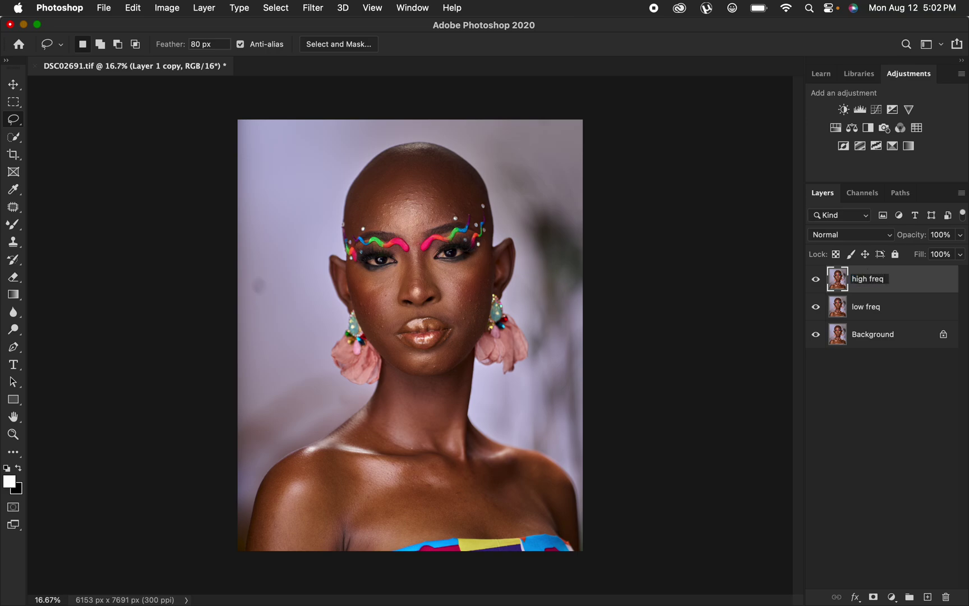
pyautogui.press('Return')
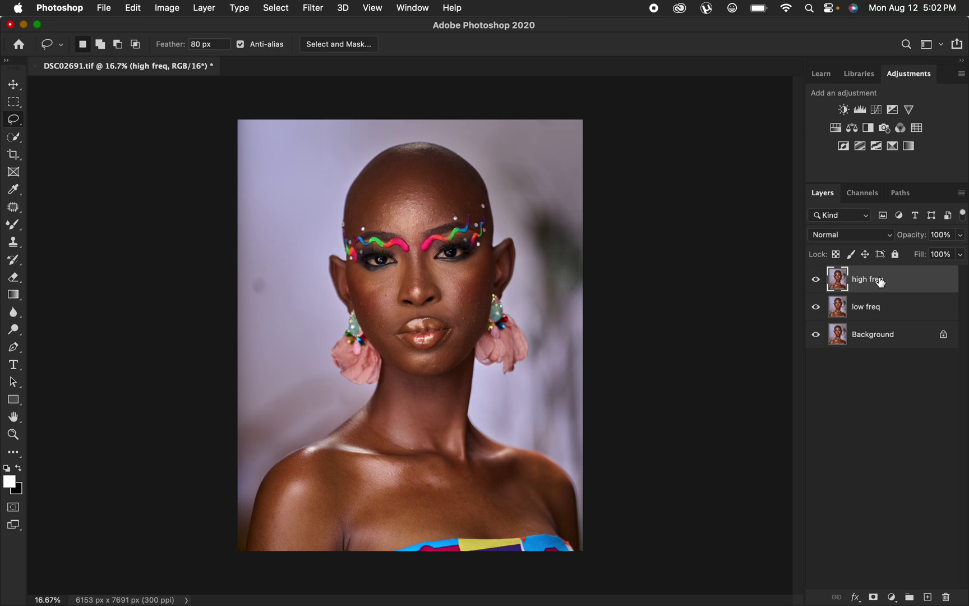
# Step: Hide the high freq layer and bring up Gaussian Blur for the low freq layer
pyautogui.click(816, 285)
pyautogui.click(887, 313)
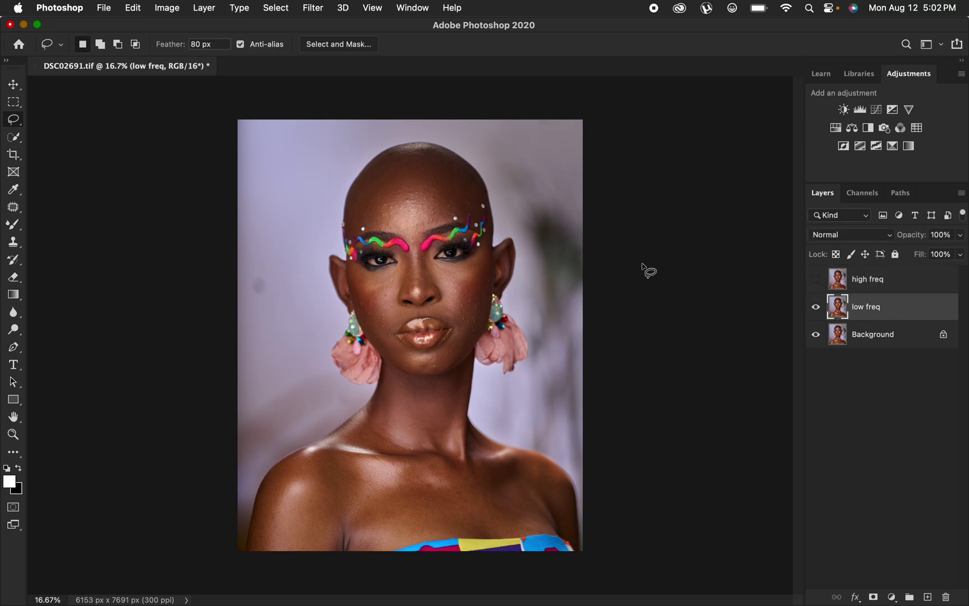
pyautogui.click(323, 7)
pyautogui.moveTo(341, 171)
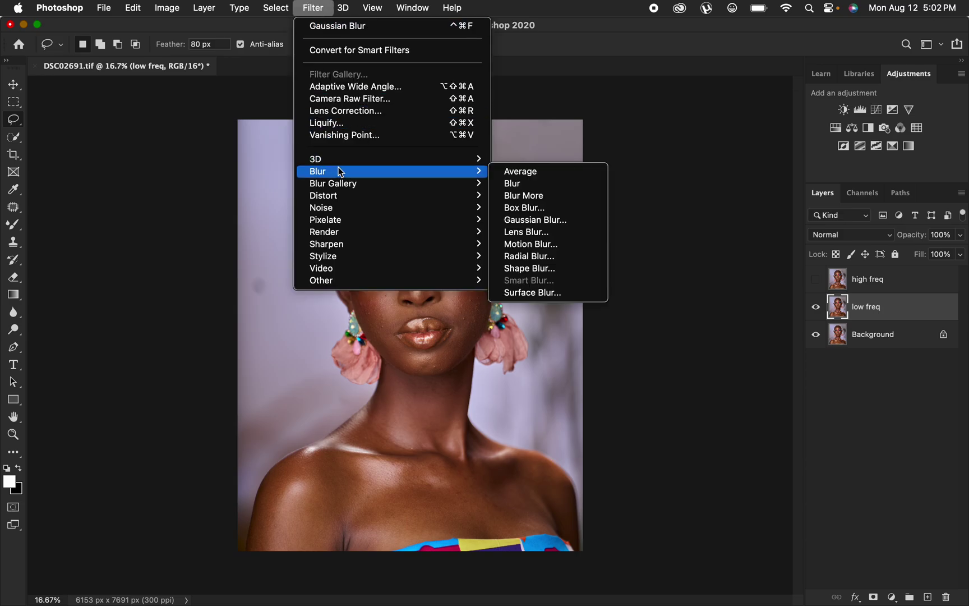
pyautogui.click(548, 220)
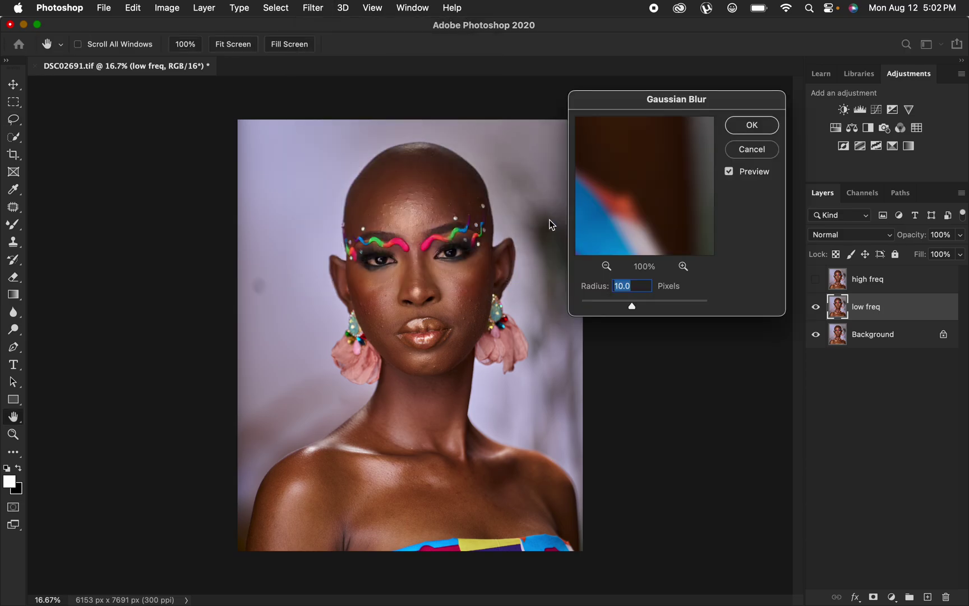
# Step: Try Gaussian Blur radii from 0.1 to 9.7 pixels while previewing the forehead's skin texture
pyautogui.moveTo(632, 307); pyautogui.dragTo(515, 312)
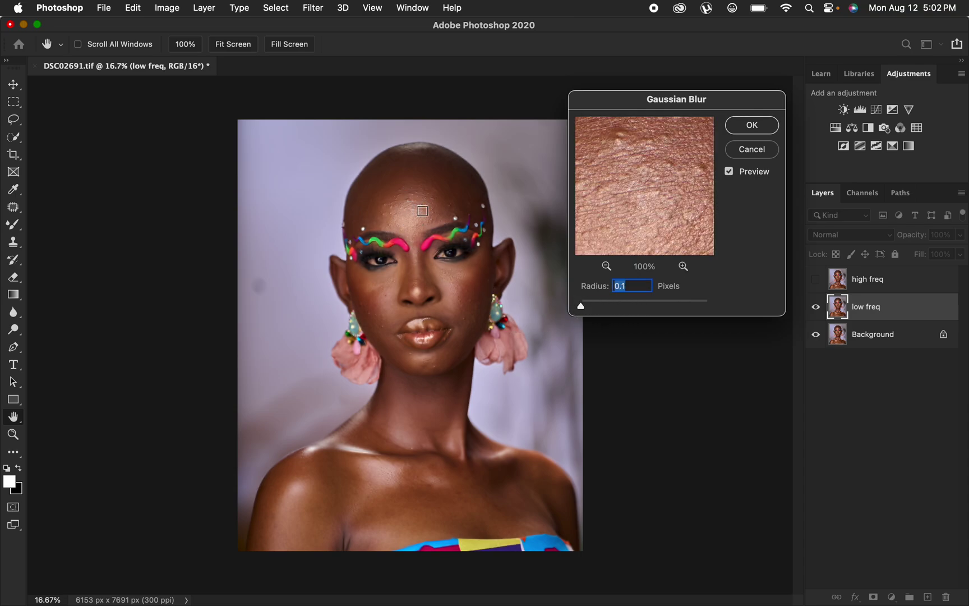
pyautogui.moveTo(644, 197); pyautogui.dragTo(633, 177)
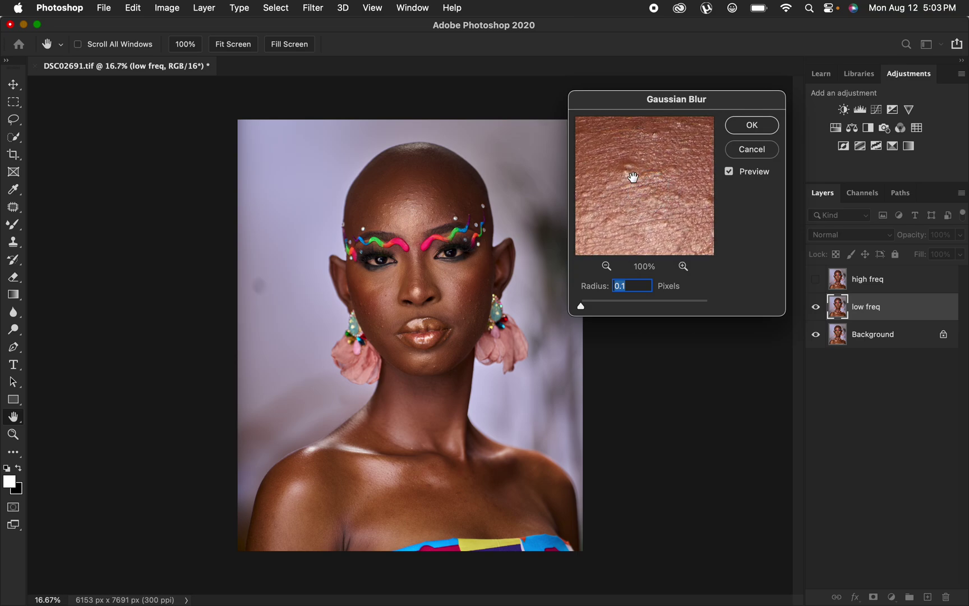
pyautogui.click(410, 205)
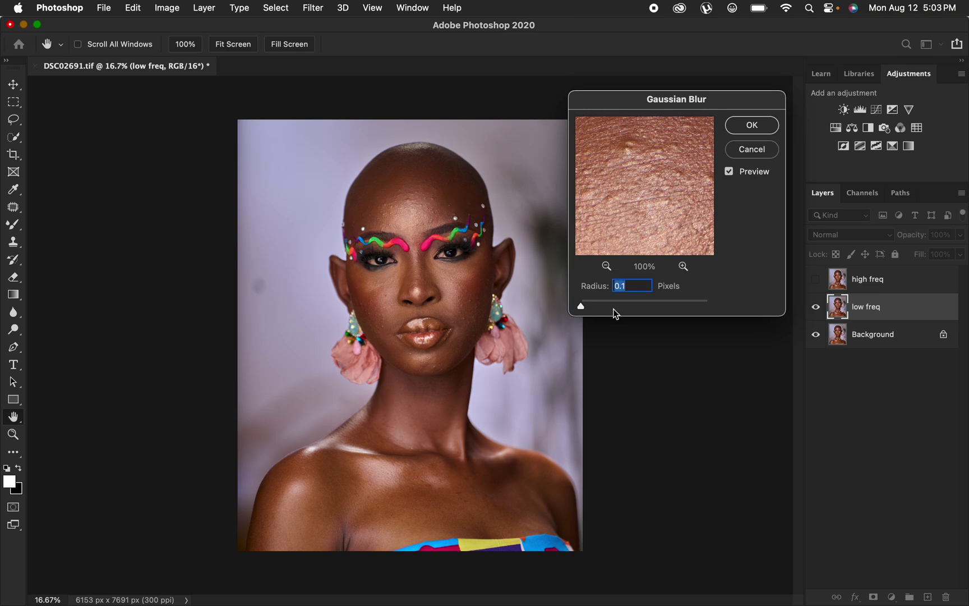
pyautogui.moveTo(584, 307); pyautogui.dragTo(602, 303)
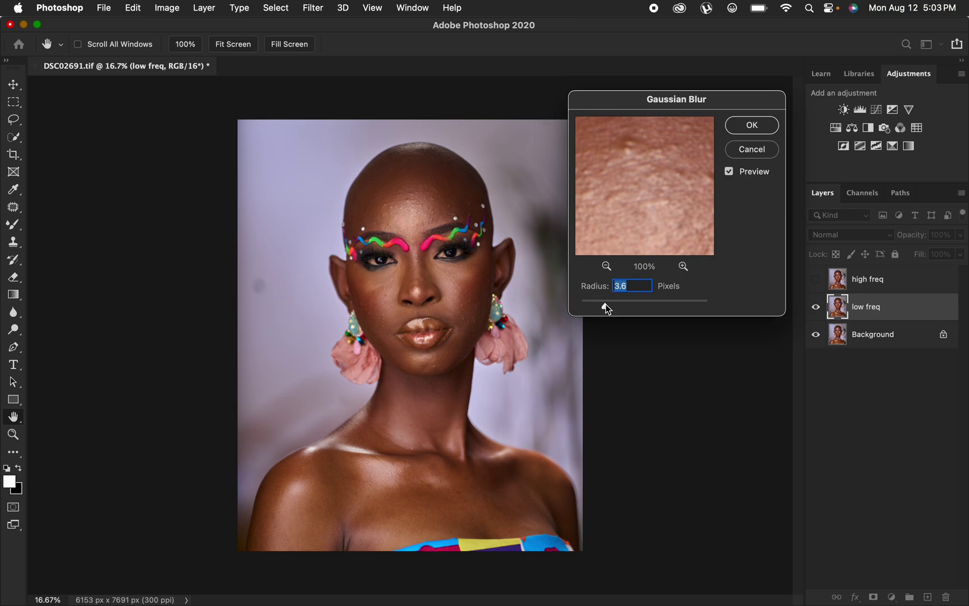
pyautogui.moveTo(619, 305); pyautogui.dragTo(627, 304)
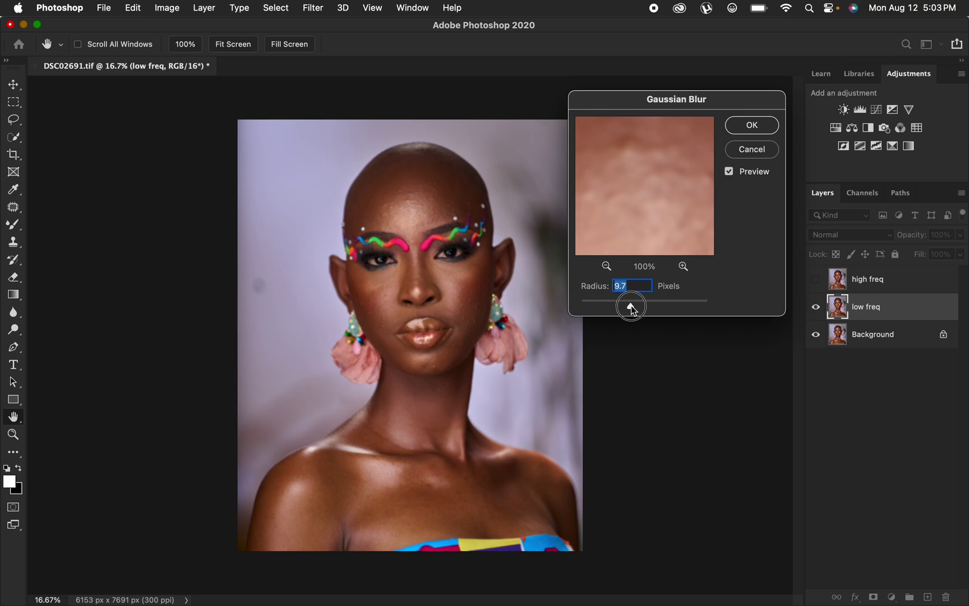
# Step: Set the Gaussian Blur radius to 10 pixels and apply it to the low freq layer
pyautogui.write('10')
pyautogui.press('Tab')
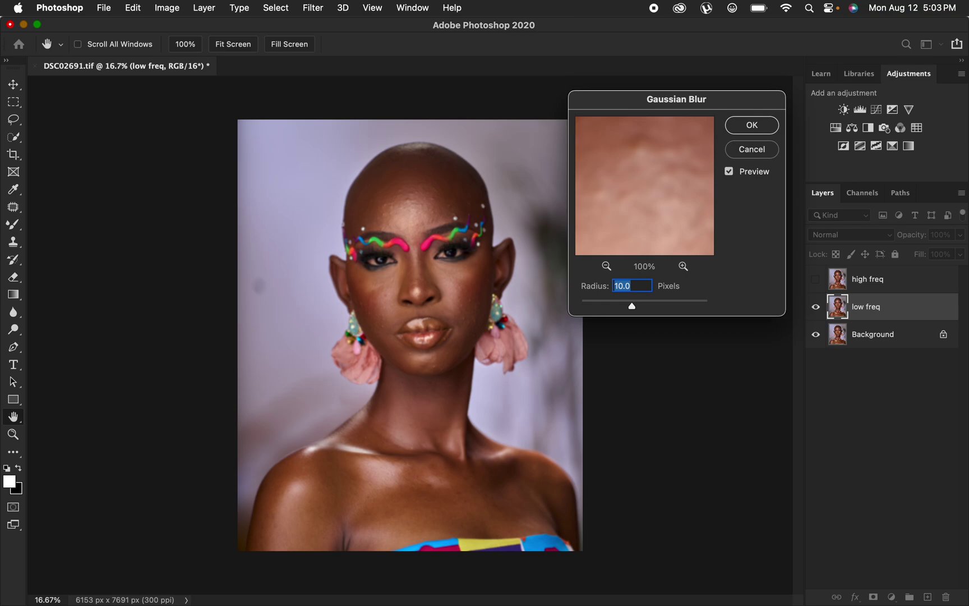
pyautogui.press('Return')
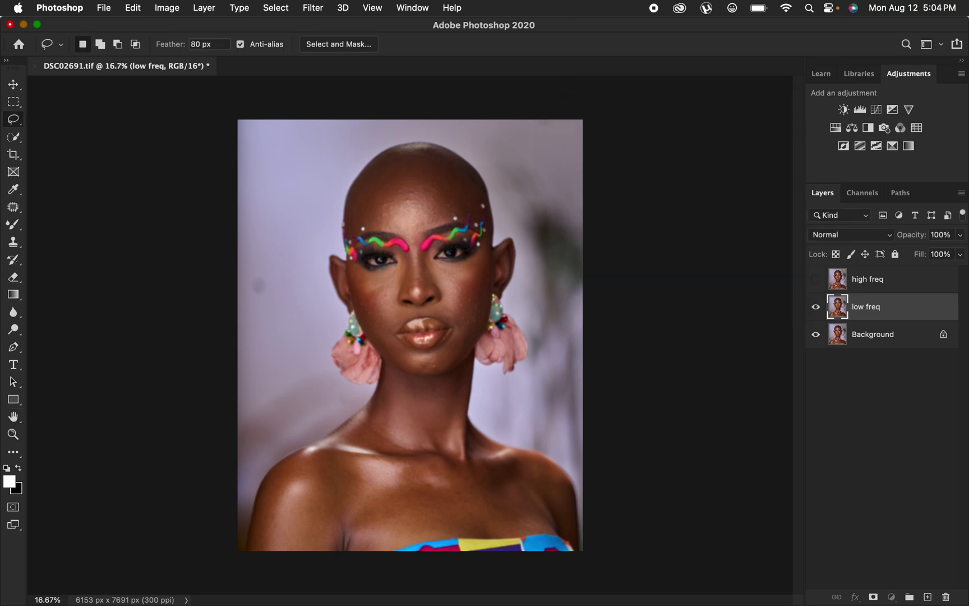
# Step: Show the high freq layer and set up Apply Image on it with low freq as source layer, Invert on and Add blending
pyautogui.click(815, 279)
pyautogui.click(867, 278)
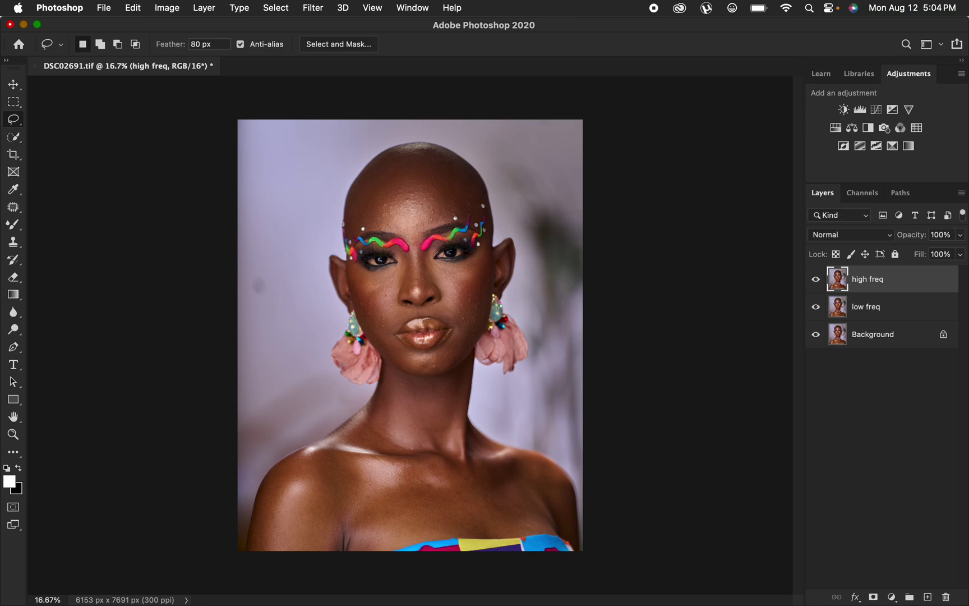
pyautogui.click(166, 8)
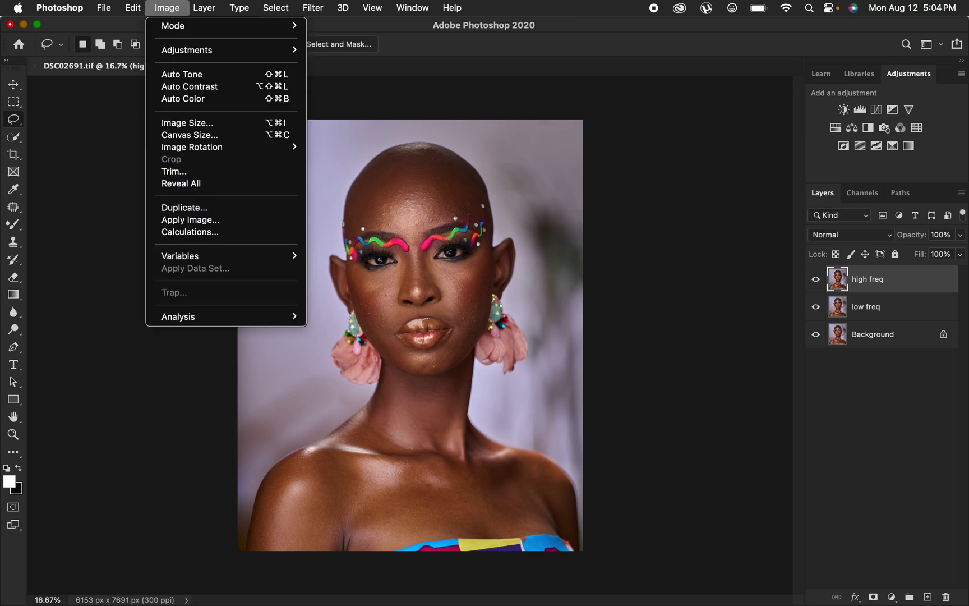
pyautogui.click(190, 220)
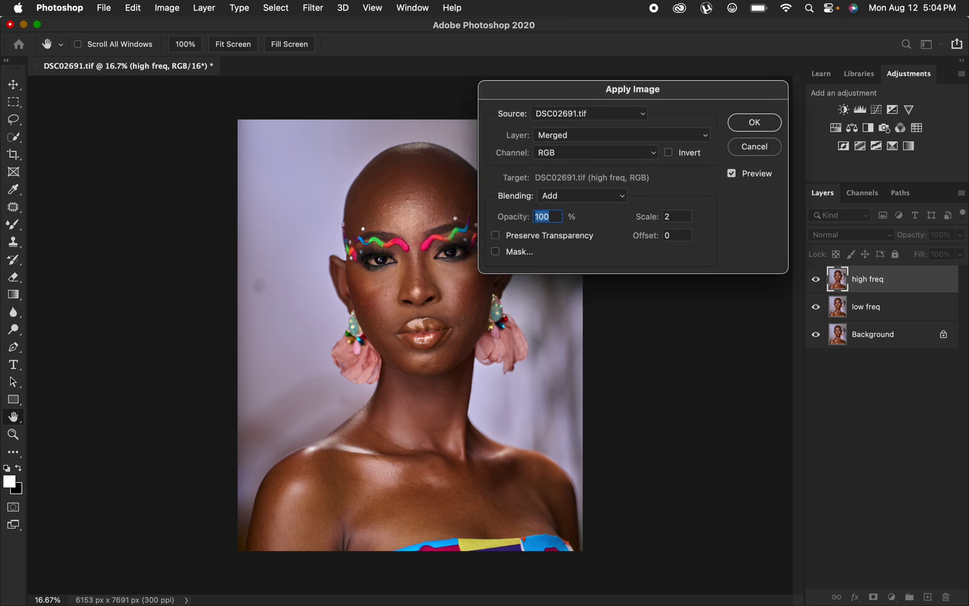
pyautogui.click(622, 134)
pyautogui.click(583, 167)
pyautogui.click(582, 195)
pyautogui.press('Return')
pyautogui.click(668, 152)
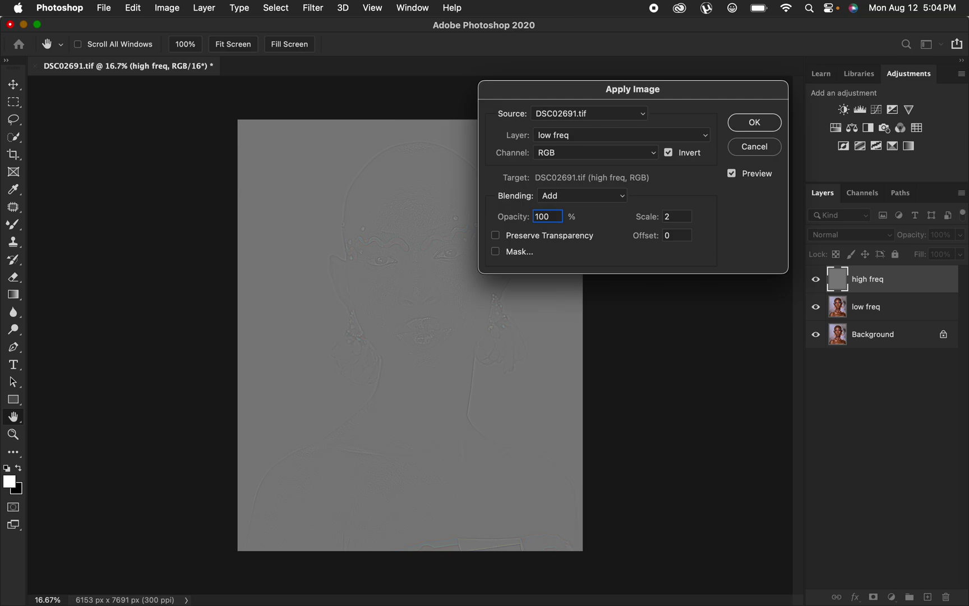
# Step: Try Subtract blending with Invert turned off in the Apply Image settings
pyautogui.click(581, 195)
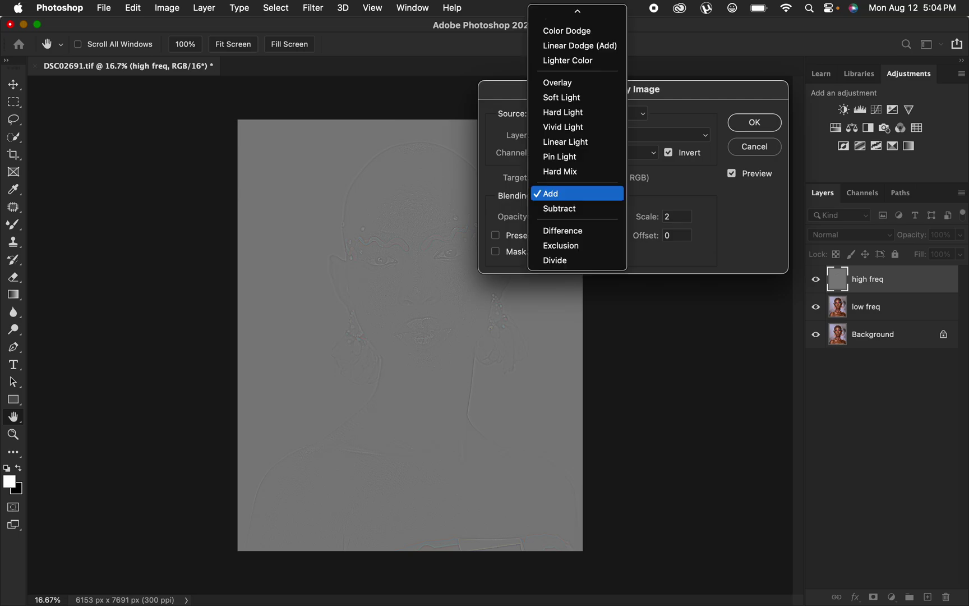
pyautogui.click(555, 208)
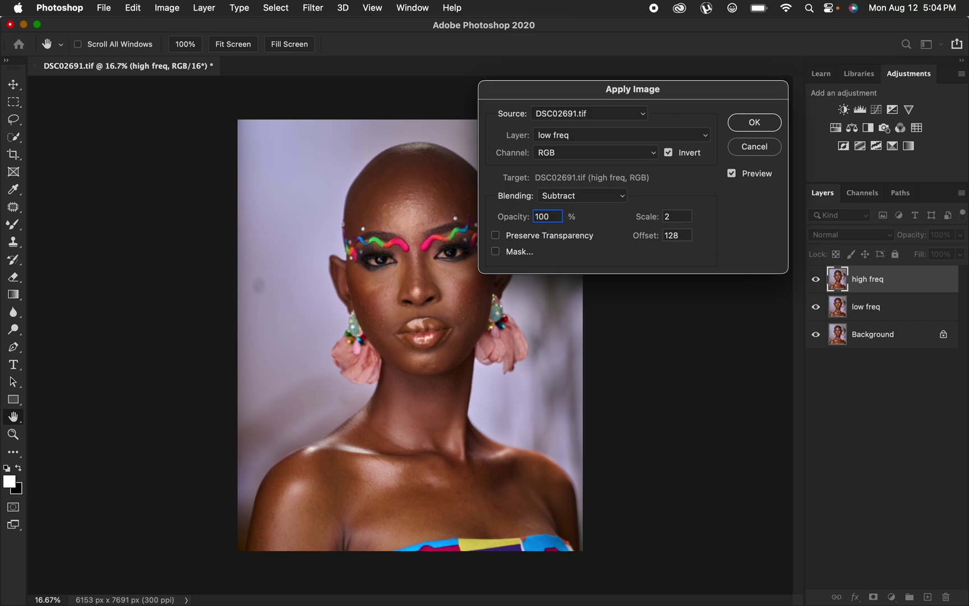
pyautogui.click(668, 152)
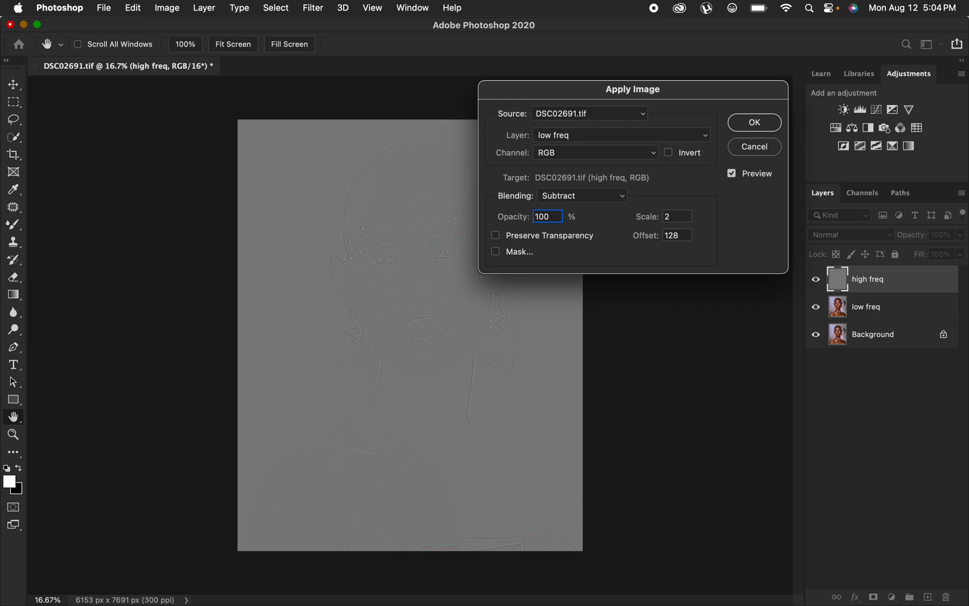
# Step: Apply the low freq layer to the high freq layer with Invert on, Add blending, Scale 2 and Offset 0
pyautogui.click(582, 195)
pyautogui.click(552, 178)
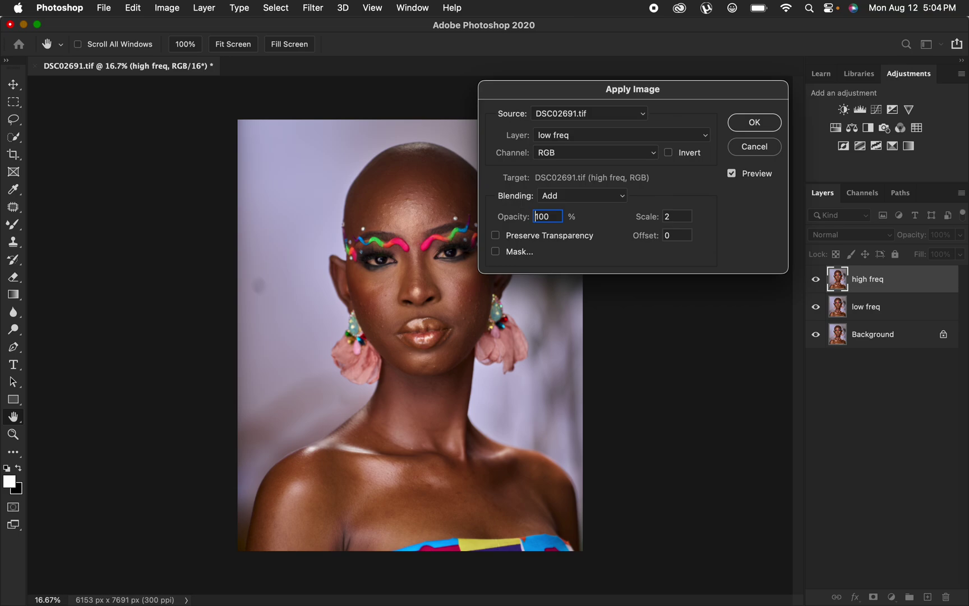
pyautogui.click(668, 152)
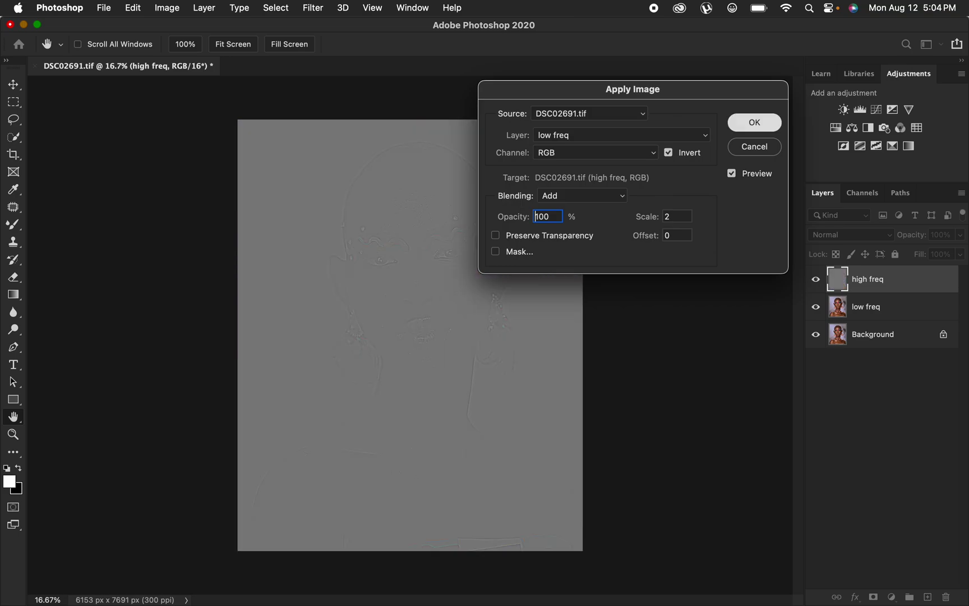
pyautogui.press('Return')
# Step: Set the high freq layer's blend mode to Linear Light
pyautogui.press('l')
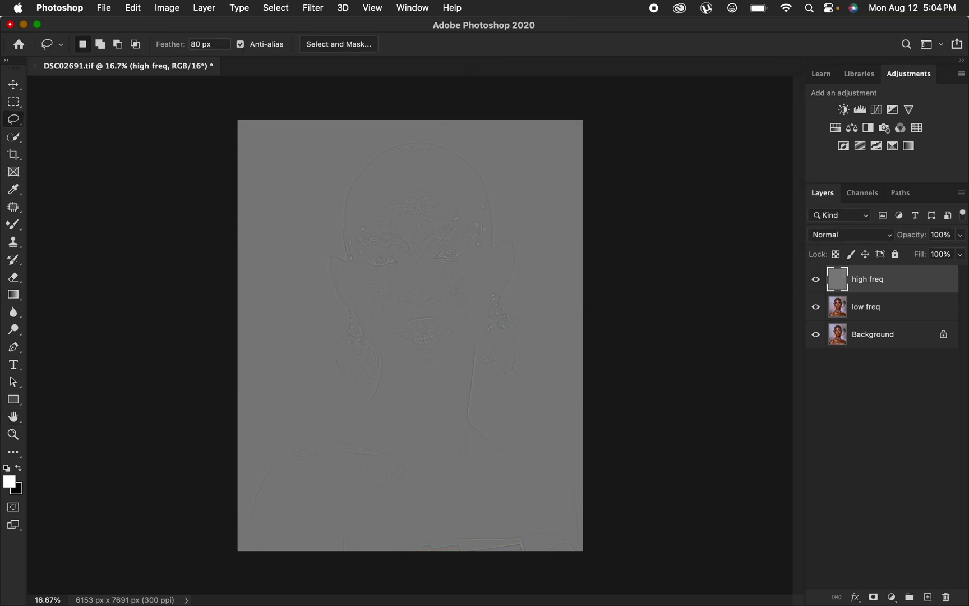
pyautogui.click(851, 235)
pyautogui.press('Return')
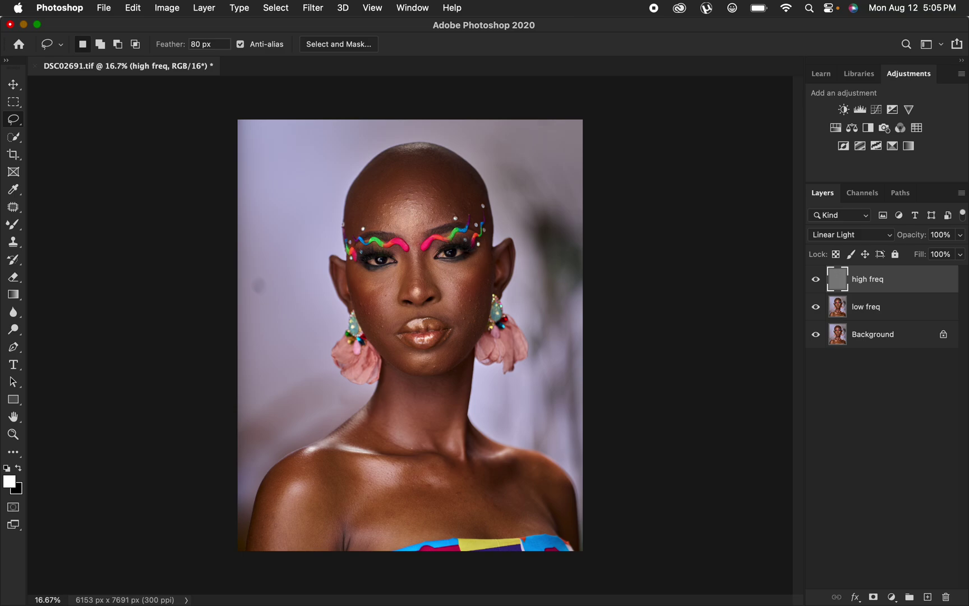
# Step: Group the high freq and low freq layers and name the group freq sep
pyautogui.hotkey('alt', 'shift', '[')
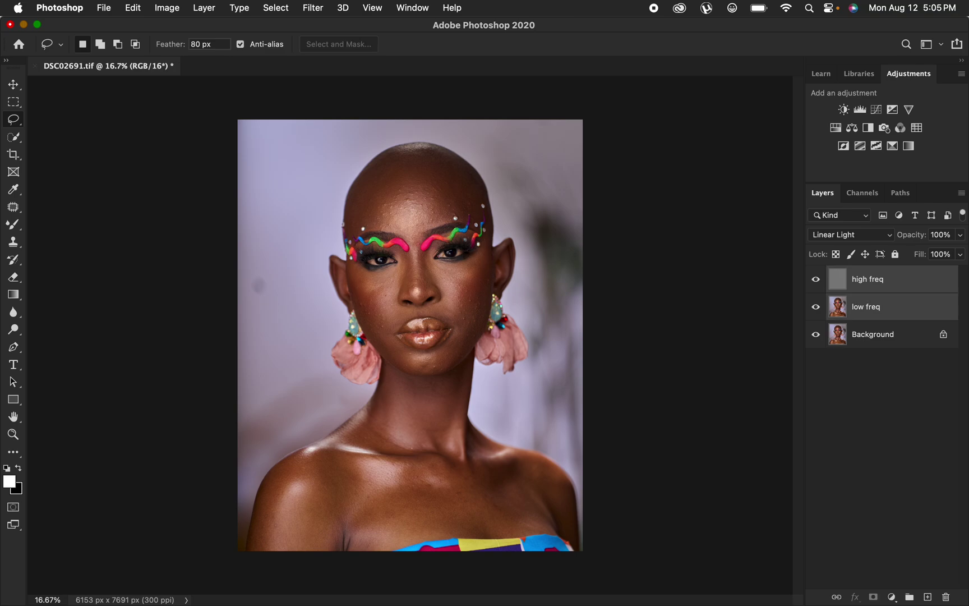
pyautogui.press('super+g')
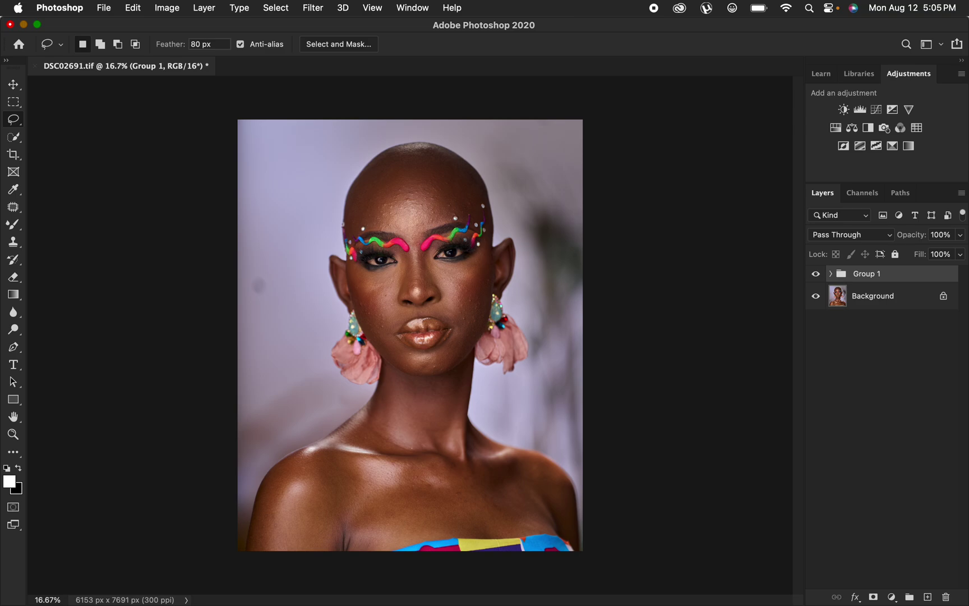
pyautogui.doubleClick(866, 273)
pyautogui.write('freq sep')
pyautogui.press('Return')
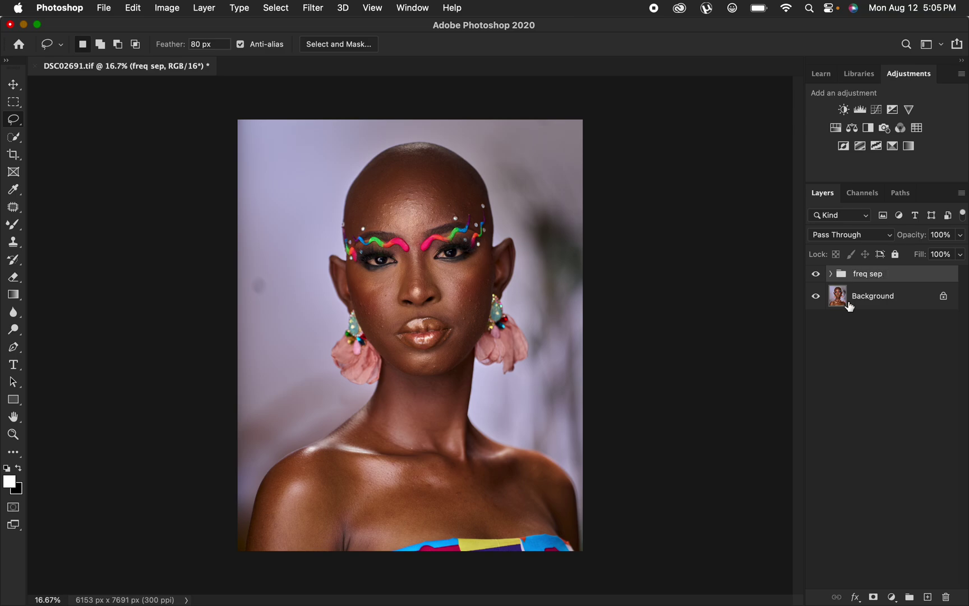
# Step: Expand the freq sep group, select the low freq layer and hide the high freq layer
pyautogui.click(832, 274)
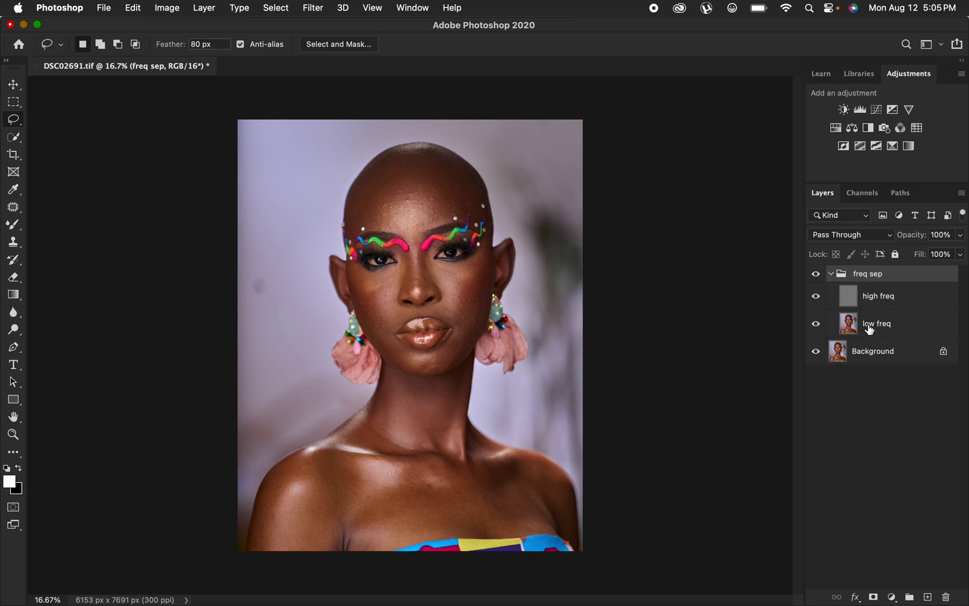
pyautogui.click(878, 327)
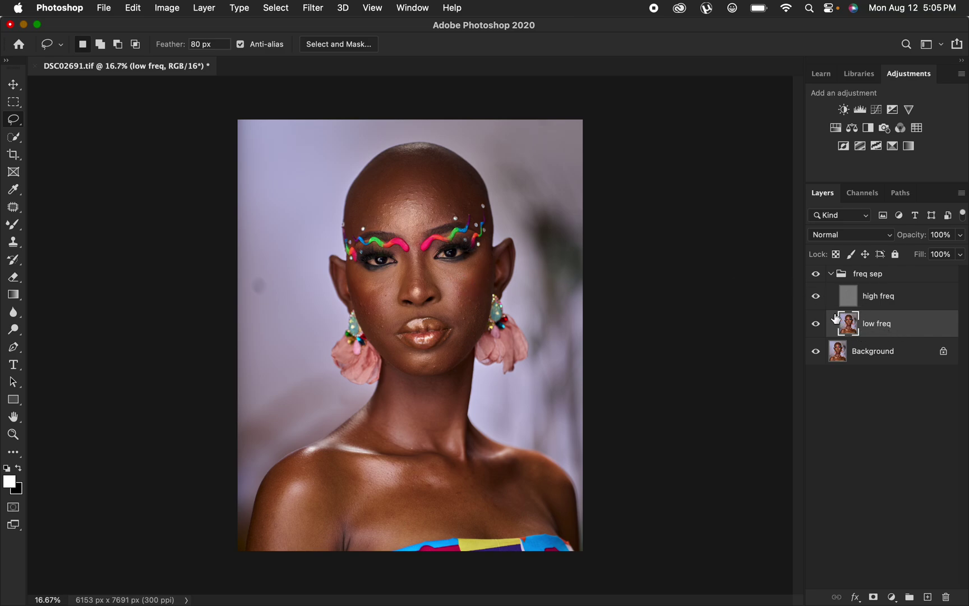
pyautogui.click(816, 297)
# Step: Set up the Mixer Brush with a Soft Round tip and clean the brush of loaded paint
pyautogui.click(14, 225)
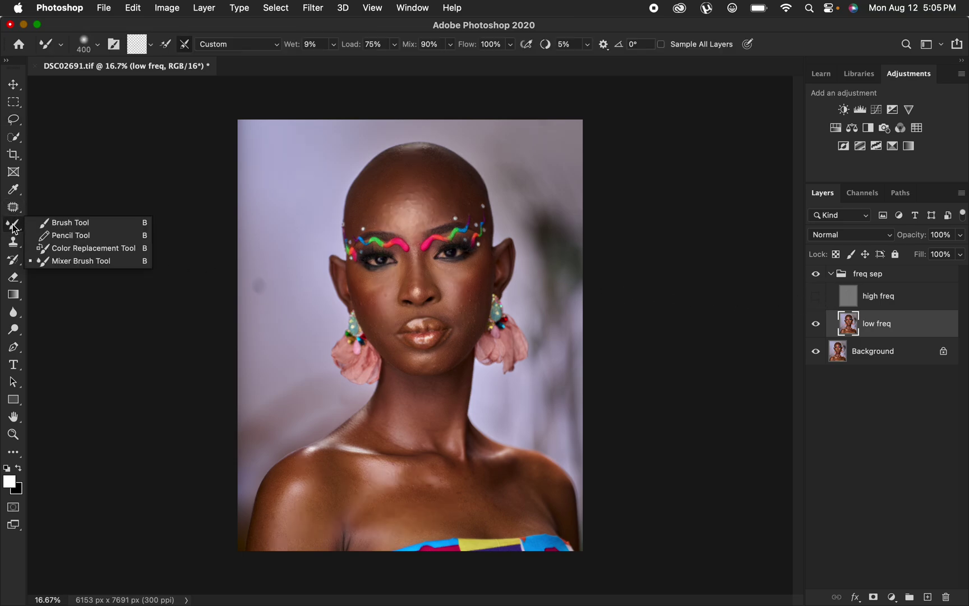
pyautogui.click(77, 260)
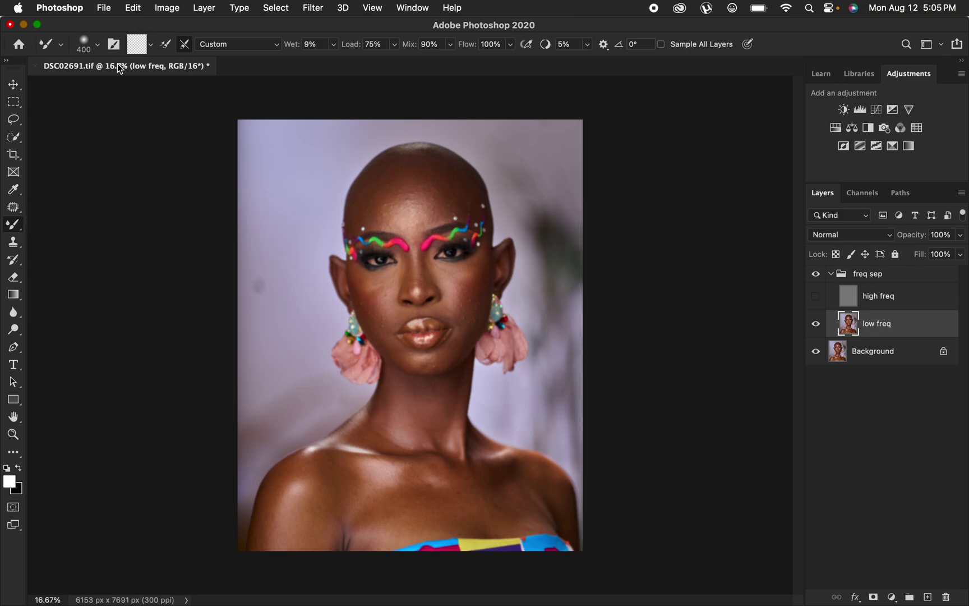
pyautogui.click(98, 43)
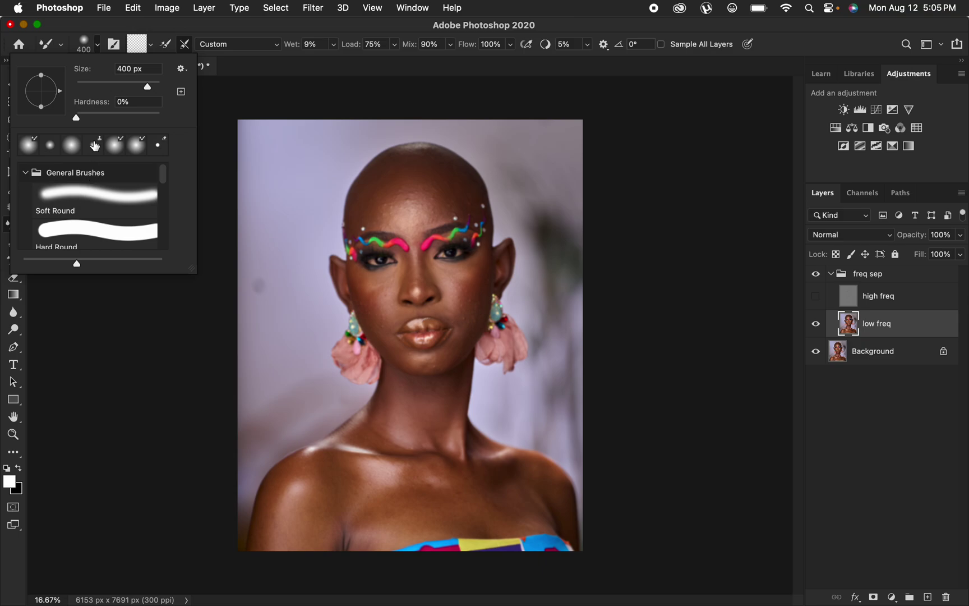
pyautogui.click(91, 196)
pyautogui.click(151, 45)
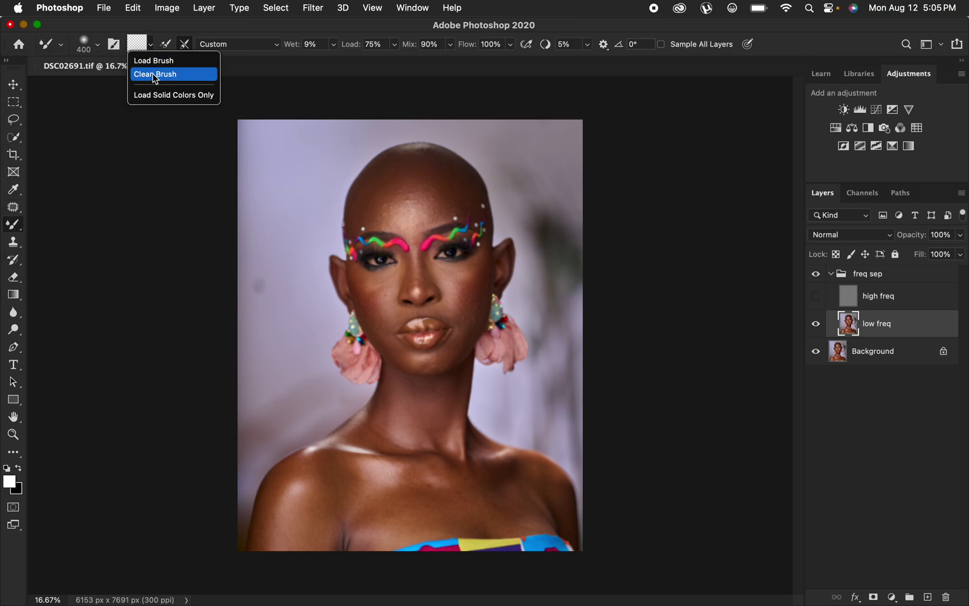
pyautogui.click(163, 72)
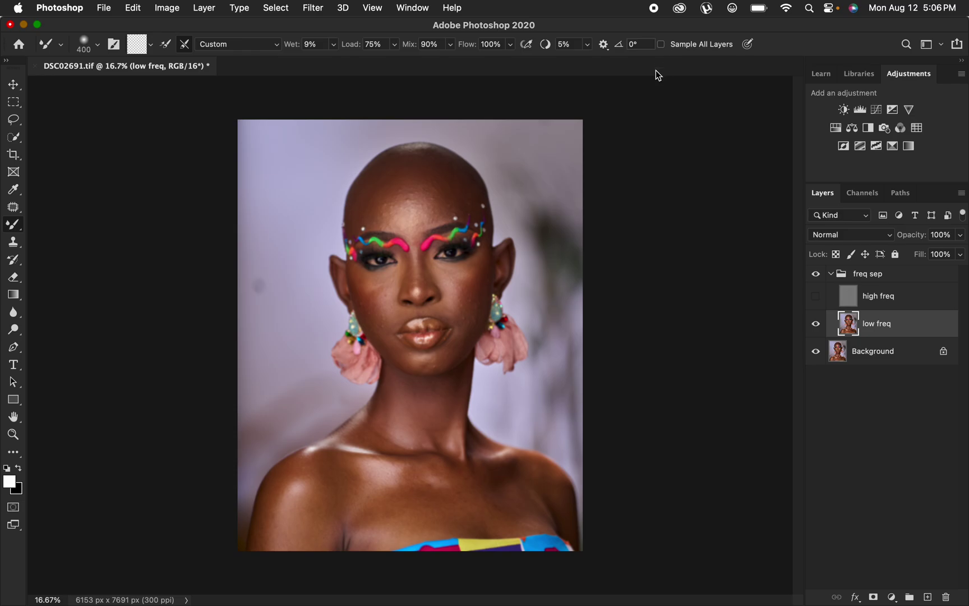
# Step: Smooth the tones across the forehead on the low freq layer with the Mixer Brush, varying its size between 300 and 500 px
pyautogui.press('super+equal')
pyautogui.press('super+equal')
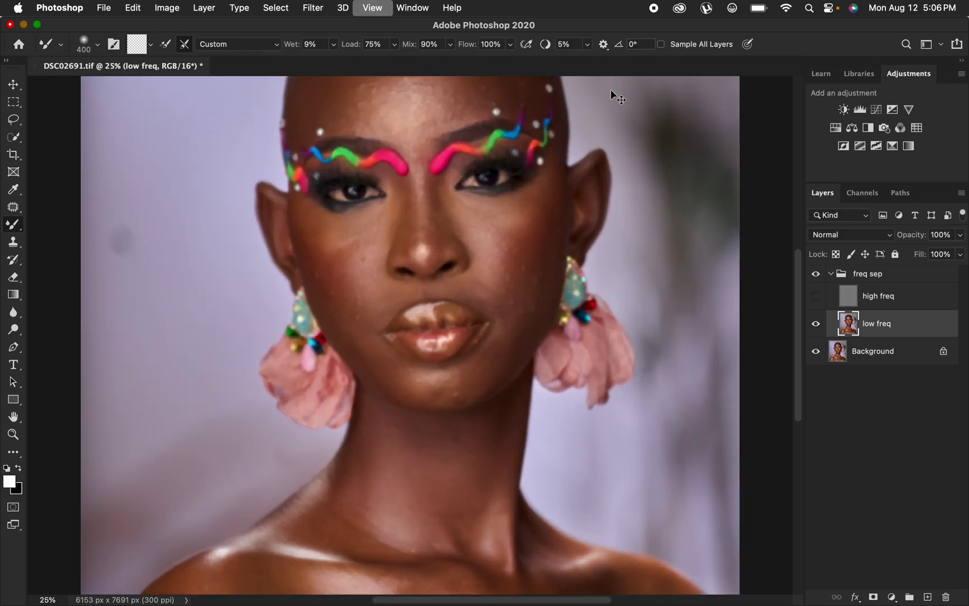
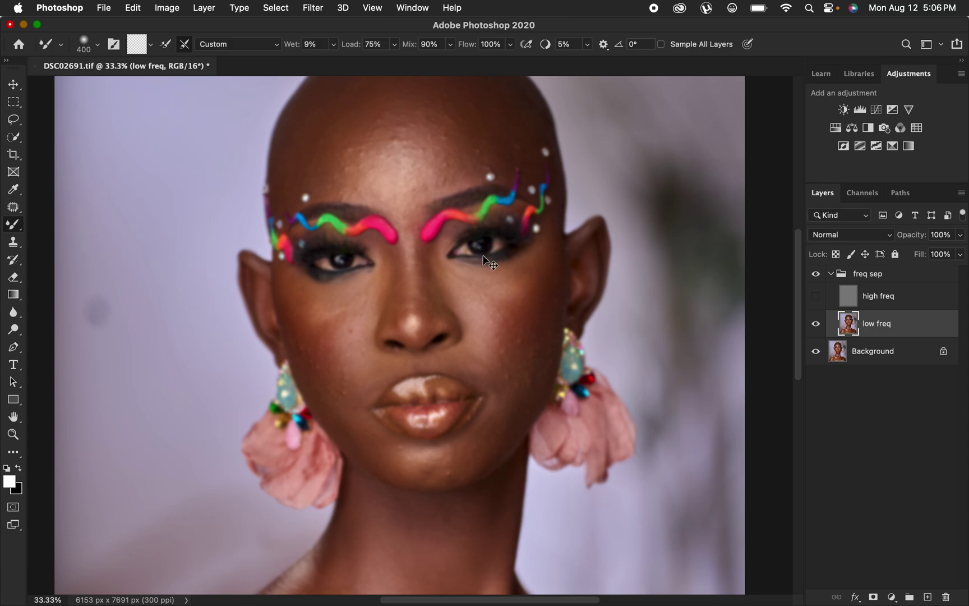
pyautogui.press('super+minus')
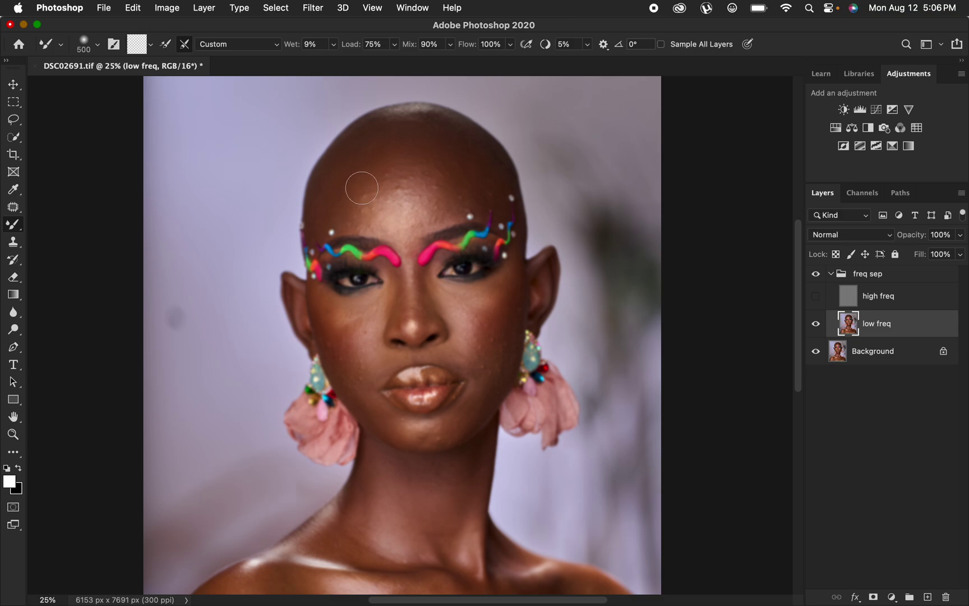
pyautogui.moveTo(359, 177)
pyautogui.mouseDown()
pyautogui.moveTo(352, 207)
pyautogui.moveTo(359, 194)
pyautogui.moveTo(369, 216)
pyautogui.moveTo(355, 212)
pyautogui.moveTo(358, 187)
pyautogui.moveTo(377, 160)
pyautogui.moveTo(326, 210)
pyautogui.moveTo(384, 151)
pyautogui.moveTo(369, 164)
pyautogui.moveTo(381, 190)
pyautogui.mouseUp()
pyautogui.moveTo(439, 153)
pyautogui.mouseDown()
pyautogui.moveTo(470, 167)
pyautogui.moveTo(480, 190)
pyautogui.moveTo(475, 169)
pyautogui.moveTo(457, 195)
pyautogui.moveTo(446, 151)
pyautogui.moveTo(423, 143)
pyautogui.moveTo(440, 156)
pyautogui.moveTo(434, 173)
pyautogui.moveTo(447, 209)
pyautogui.moveTo(439, 197)
pyautogui.mouseUp()
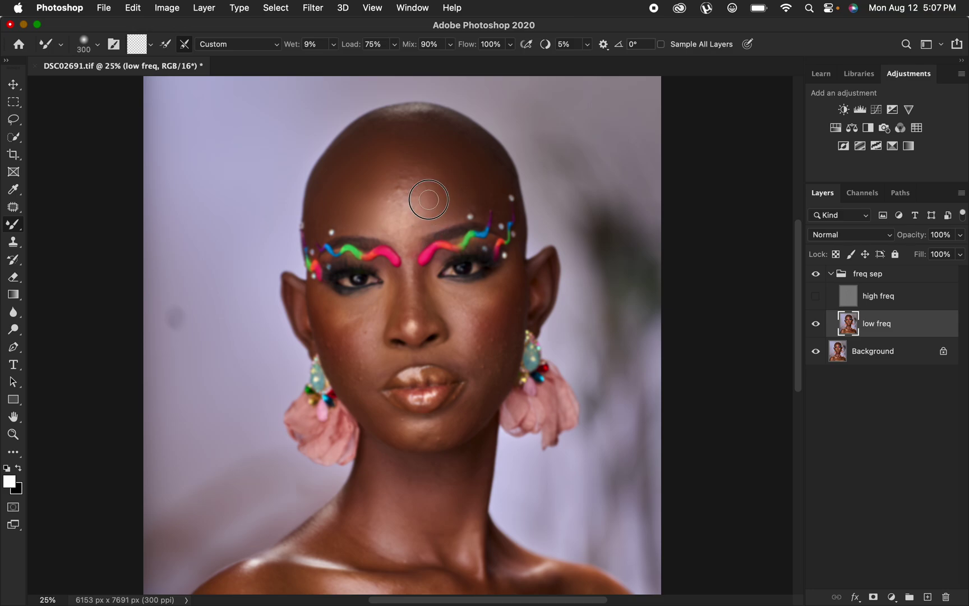
pyautogui.moveTo(428, 176)
pyautogui.mouseDown()
pyautogui.moveTo(400, 155)
pyautogui.moveTo(414, 144)
pyautogui.moveTo(389, 137)
pyautogui.mouseUp()
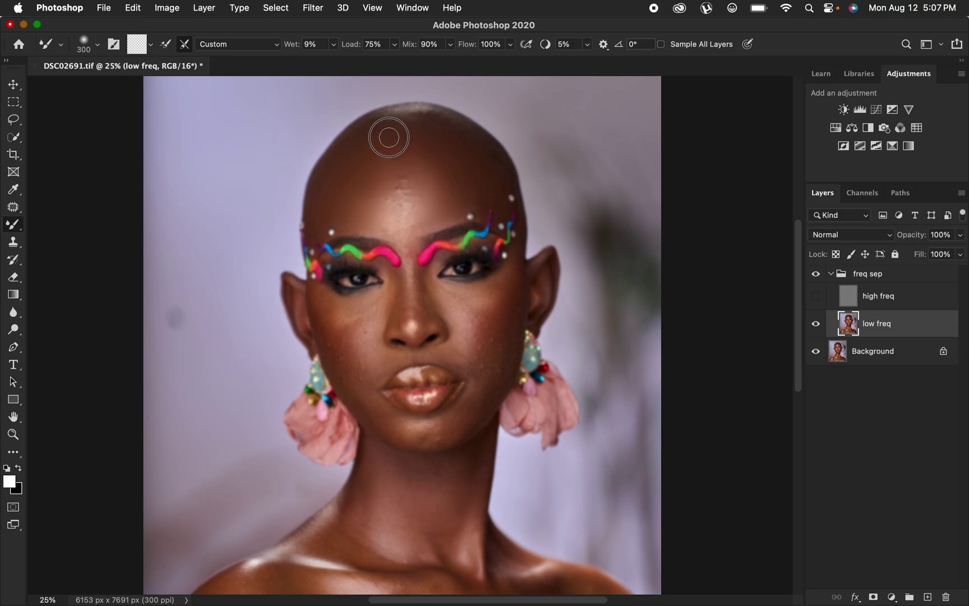
pyautogui.press(']')
pyautogui.moveTo(425, 208)
pyautogui.mouseDown()
pyautogui.moveTo(402, 200)
pyautogui.moveTo(407, 206)
pyautogui.moveTo(403, 189)
pyautogui.moveTo(403, 225)
pyautogui.mouseUp()
pyautogui.press('[')
pyautogui.moveTo(474, 198)
pyautogui.mouseDown()
pyautogui.moveTo(442, 195)
pyautogui.moveTo(436, 204)
pyautogui.moveTo(436, 178)
pyautogui.moveTo(412, 154)
pyautogui.moveTo(436, 150)
pyautogui.moveTo(384, 191)
pyautogui.moveTo(379, 206)
pyautogui.moveTo(408, 234)
pyautogui.mouseUp()
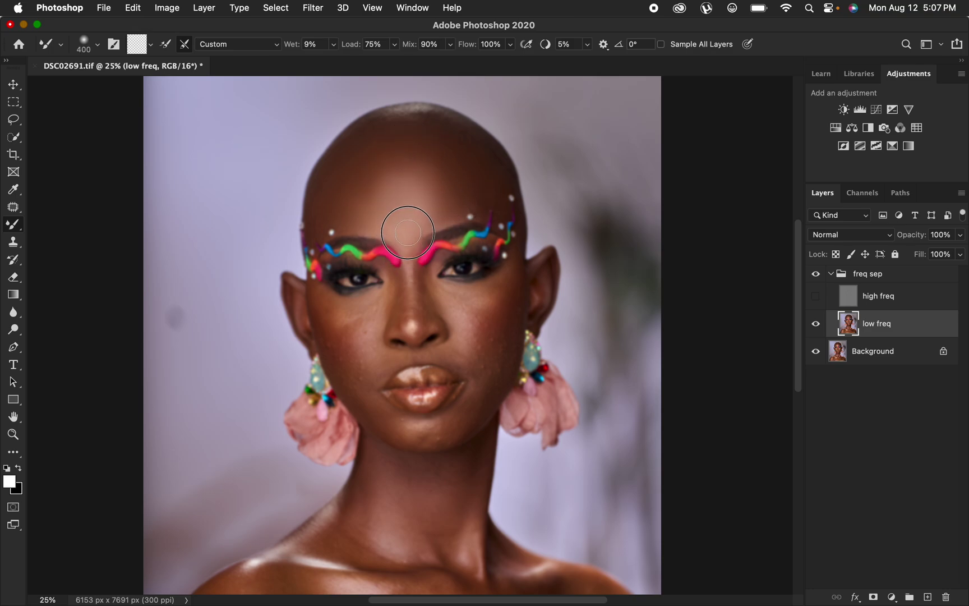
# Step: Smooth the skin tones on both cheeks, the nose and around the mouth with the Mixer Brush
pyautogui.moveTo(452, 305)
pyautogui.mouseDown()
pyautogui.moveTo(480, 292)
pyautogui.moveTo(457, 303)
pyautogui.moveTo(448, 294)
pyautogui.moveTo(460, 315)
pyautogui.moveTo(480, 292)
pyautogui.moveTo(476, 314)
pyautogui.moveTo(446, 295)
pyautogui.moveTo(514, 272)
pyautogui.moveTo(499, 310)
pyautogui.moveTo(502, 346)
pyautogui.moveTo(480, 372)
pyautogui.moveTo(497, 321)
pyautogui.moveTo(496, 376)
pyautogui.moveTo(511, 340)
pyautogui.moveTo(459, 368)
pyautogui.mouseUp()
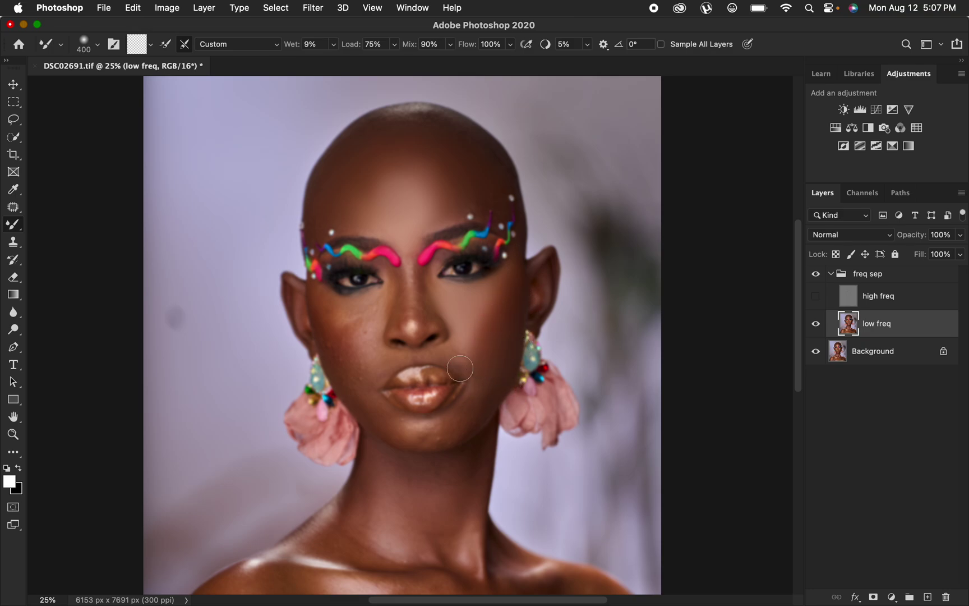
pyautogui.moveTo(321, 322)
pyautogui.mouseDown()
pyautogui.moveTo(350, 374)
pyautogui.moveTo(335, 323)
pyautogui.moveTo(365, 332)
pyautogui.moveTo(362, 319)
pyautogui.moveTo(329, 305)
pyautogui.moveTo(362, 327)
pyautogui.moveTo(376, 306)
pyautogui.mouseUp()
pyautogui.moveTo(424, 310); pyautogui.dragTo(417, 291)
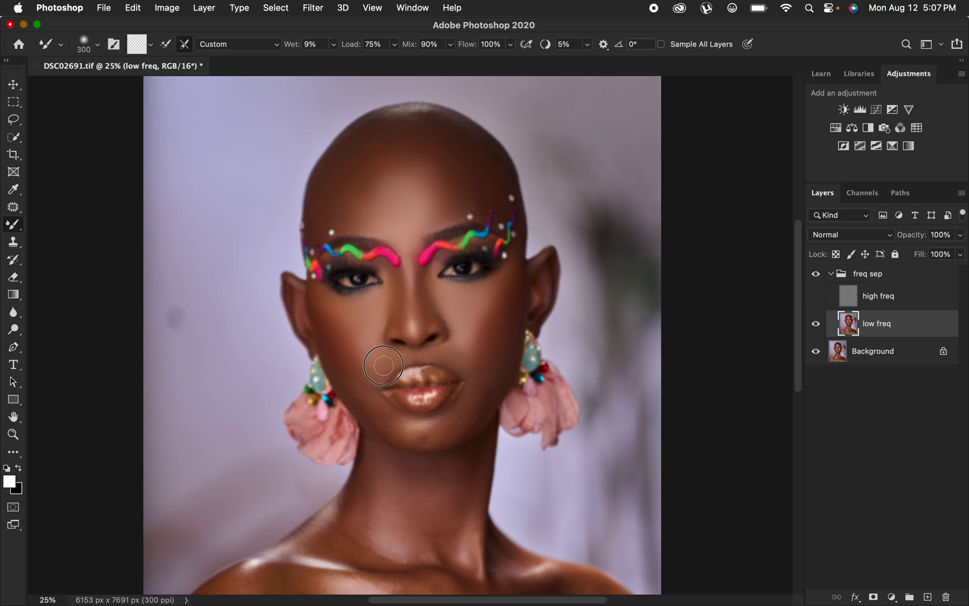
pyautogui.moveTo(370, 371)
pyautogui.mouseDown()
pyautogui.moveTo(363, 399)
pyautogui.moveTo(374, 413)
pyautogui.moveTo(382, 417)
pyautogui.moveTo(349, 374)
pyautogui.moveTo(389, 425)
pyautogui.moveTo(447, 432)
pyautogui.moveTo(379, 415)
pyautogui.mouseUp()
pyautogui.moveTo(356, 370); pyautogui.dragTo(320, 310)
pyautogui.moveTo(436, 291)
pyautogui.mouseDown()
pyautogui.moveTo(479, 352)
pyautogui.moveTo(477, 368)
pyautogui.moveTo(463, 353)
pyautogui.mouseUp()
pyautogui.moveTo(477, 330); pyautogui.dragTo(457, 348)
pyautogui.moveTo(397, 356)
pyautogui.mouseDown()
pyautogui.moveTo(352, 378)
pyautogui.moveTo(393, 431)
pyautogui.moveTo(433, 438)
pyautogui.moveTo(457, 429)
pyautogui.moveTo(481, 378)
pyautogui.moveTo(473, 355)
pyautogui.mouseUp()
# Step: Smooth the skin tones on the neck, shoulders and chest with the Mixer Brush, enlarging it to 400 px for broad areas
pyautogui.moveTo(800, 289); pyautogui.dragTo(798, 356)
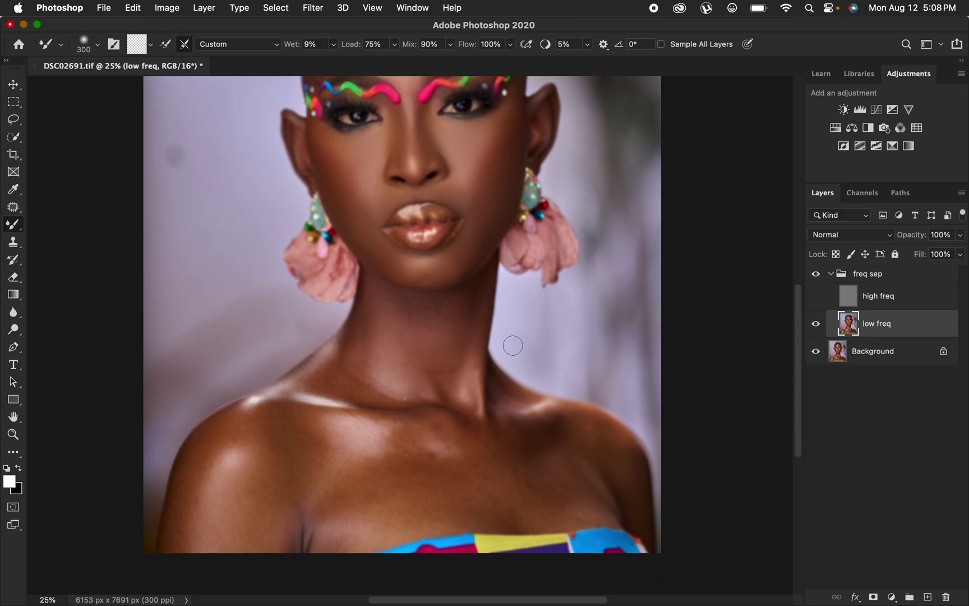
pyautogui.moveTo(467, 328)
pyautogui.mouseDown()
pyautogui.moveTo(452, 369)
pyautogui.moveTo(452, 316)
pyautogui.moveTo(446, 365)
pyautogui.moveTo(400, 320)
pyautogui.moveTo(380, 333)
pyautogui.moveTo(400, 345)
pyautogui.moveTo(383, 332)
pyautogui.moveTo(368, 337)
pyautogui.moveTo(358, 356)
pyautogui.moveTo(358, 336)
pyautogui.moveTo(398, 303)
pyautogui.moveTo(464, 301)
pyautogui.moveTo(467, 403)
pyautogui.moveTo(502, 408)
pyautogui.moveTo(520, 430)
pyautogui.moveTo(568, 425)
pyautogui.moveTo(613, 446)
pyautogui.moveTo(636, 499)
pyautogui.moveTo(590, 489)
pyautogui.moveTo(574, 451)
pyautogui.moveTo(575, 492)
pyautogui.moveTo(598, 505)
pyautogui.moveTo(582, 513)
pyautogui.moveTo(583, 502)
pyautogui.moveTo(538, 486)
pyautogui.moveTo(550, 466)
pyautogui.moveTo(530, 457)
pyautogui.moveTo(541, 451)
pyautogui.moveTo(535, 479)
pyautogui.moveTo(508, 474)
pyautogui.moveTo(515, 506)
pyautogui.moveTo(497, 498)
pyautogui.moveTo(502, 443)
pyautogui.moveTo(414, 443)
pyautogui.moveTo(441, 439)
pyautogui.moveTo(459, 493)
pyautogui.moveTo(402, 502)
pyautogui.moveTo(357, 431)
pyautogui.moveTo(374, 432)
pyautogui.moveTo(291, 436)
pyautogui.moveTo(283, 489)
pyautogui.moveTo(288, 461)
pyautogui.moveTo(261, 423)
pyautogui.moveTo(215, 465)
pyautogui.moveTo(197, 519)
pyautogui.moveTo(328, 519)
pyautogui.moveTo(340, 469)
pyautogui.moveTo(332, 453)
pyautogui.moveTo(372, 474)
pyautogui.moveTo(359, 526)
pyautogui.moveTo(416, 506)
pyautogui.moveTo(431, 467)
pyautogui.moveTo(417, 447)
pyautogui.moveTo(551, 504)
pyautogui.moveTo(493, 510)
pyautogui.moveTo(478, 499)
pyautogui.moveTo(391, 489)
pyautogui.moveTo(326, 515)
pyautogui.moveTo(310, 447)
pyautogui.moveTo(262, 433)
pyautogui.moveTo(221, 460)
pyautogui.mouseUp()
pyautogui.press(']')
pyautogui.press(']')
pyautogui.moveTo(339, 381)
pyautogui.mouseDown()
pyautogui.moveTo(334, 358)
pyautogui.moveTo(327, 378)
pyautogui.moveTo(380, 392)
pyautogui.moveTo(366, 382)
pyautogui.moveTo(372, 354)
pyautogui.moveTo(404, 390)
pyautogui.moveTo(420, 384)
pyautogui.moveTo(407, 396)
pyautogui.moveTo(439, 380)
pyautogui.moveTo(463, 408)
pyautogui.moveTo(329, 416)
pyautogui.mouseUp()
pyautogui.moveTo(524, 421)
pyautogui.mouseDown()
pyautogui.moveTo(504, 411)
pyautogui.moveTo(527, 400)
pyautogui.moveTo(620, 436)
pyautogui.mouseUp()
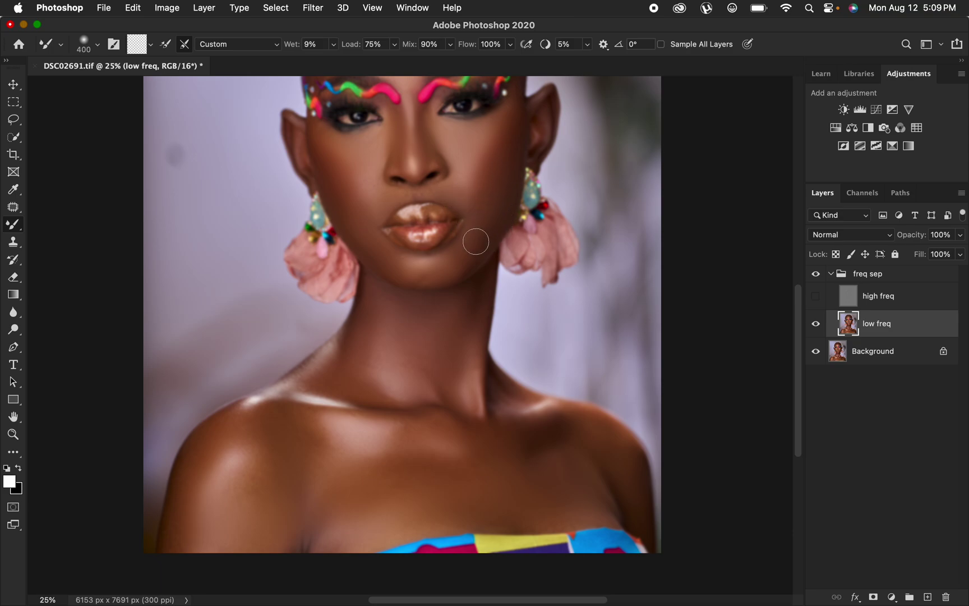
# Step: Show the high freq layer and compare the portrait with the freq sep group hidden and shown
pyautogui.click(817, 306)
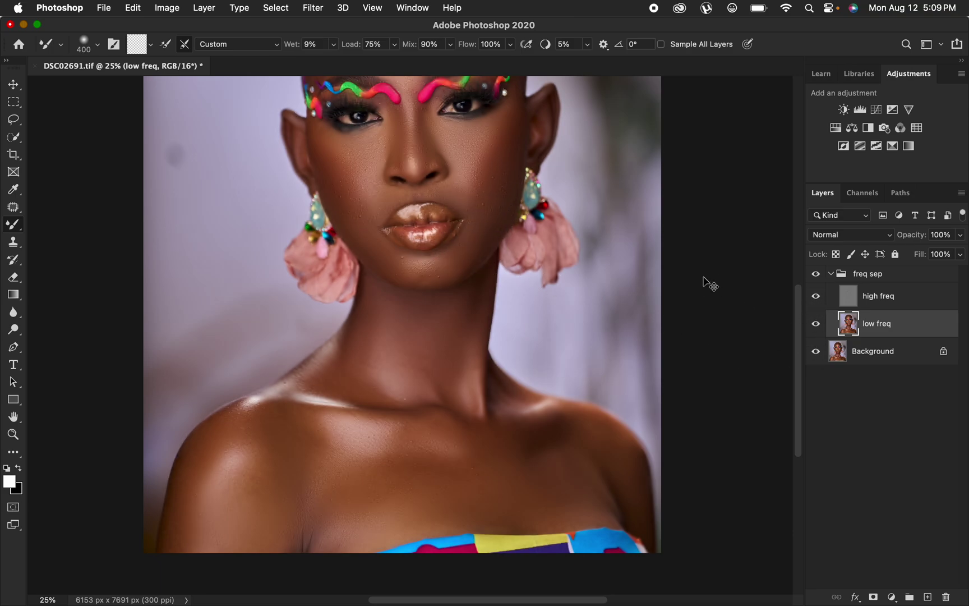
pyautogui.press('super+minus')
pyautogui.press('super+equal')
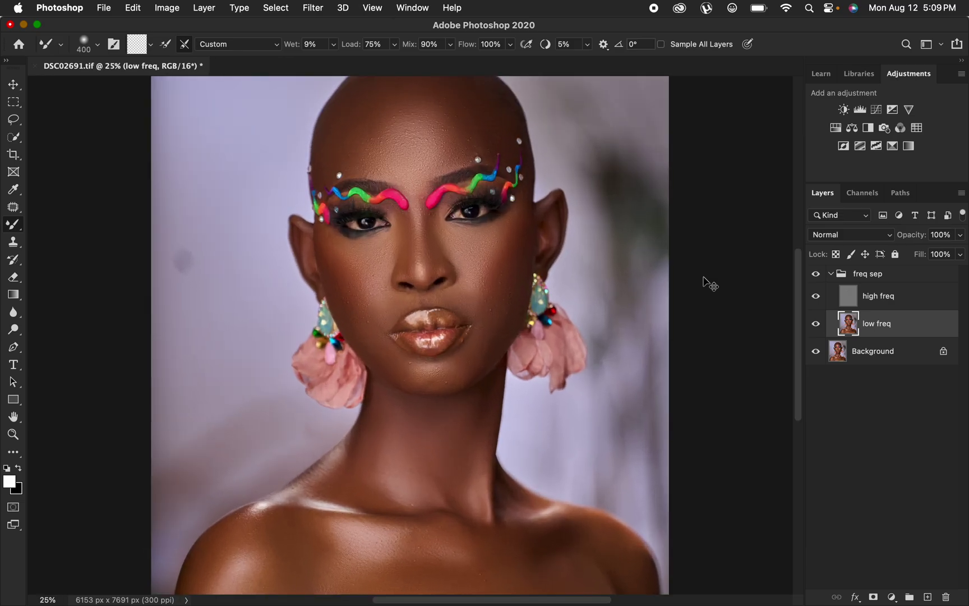
pyautogui.press('super+equal')
pyautogui.press('super+equal')
pyautogui.press('super+minus')
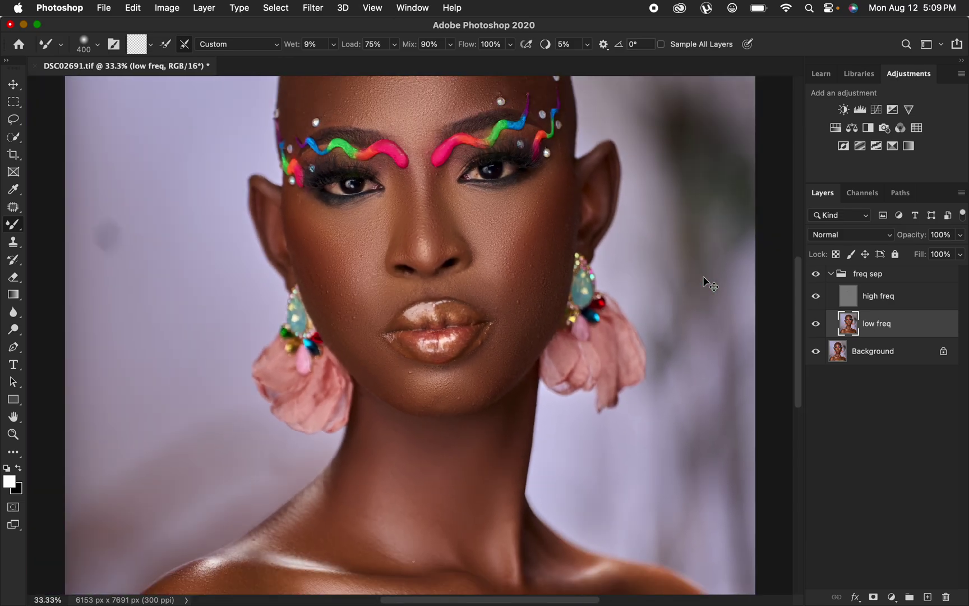
pyautogui.press('super+minus')
pyautogui.press('super+minus')
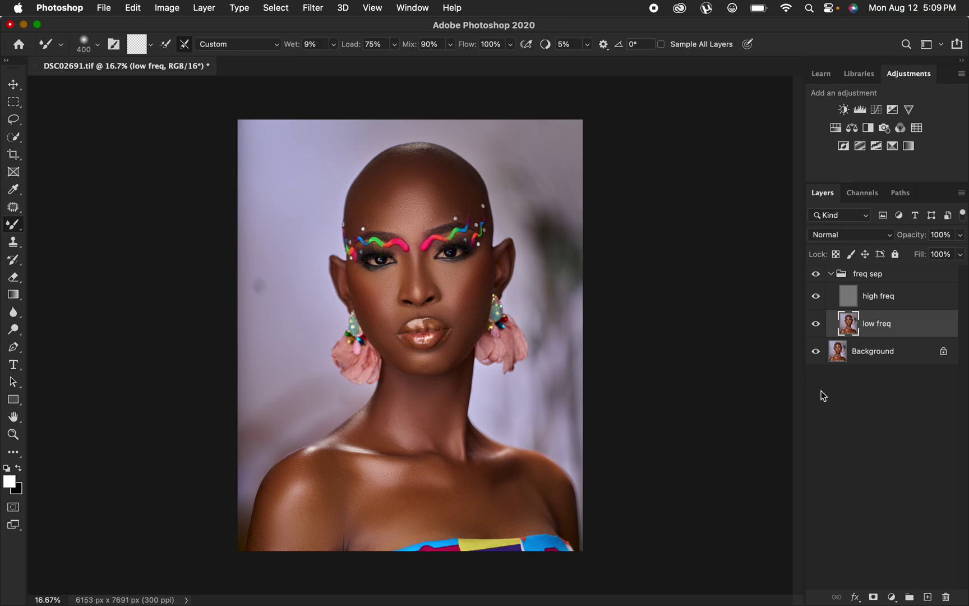
pyautogui.click(816, 274)
pyautogui.click(818, 274)
# Step: Select the high freq layer and activate the Clone Stamp tool with Sample set to Current Layer
pyautogui.click(883, 306)
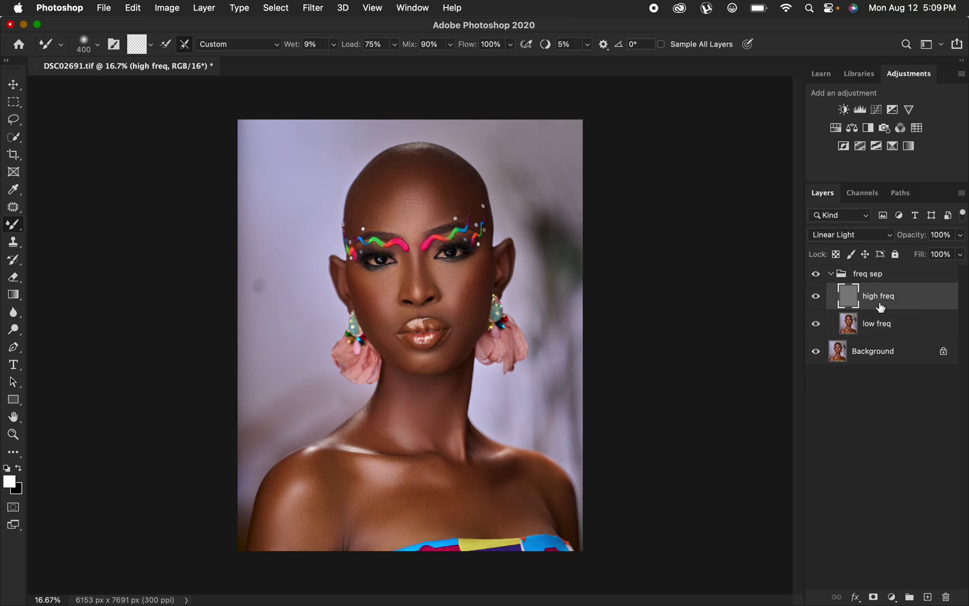
pyautogui.click(14, 243)
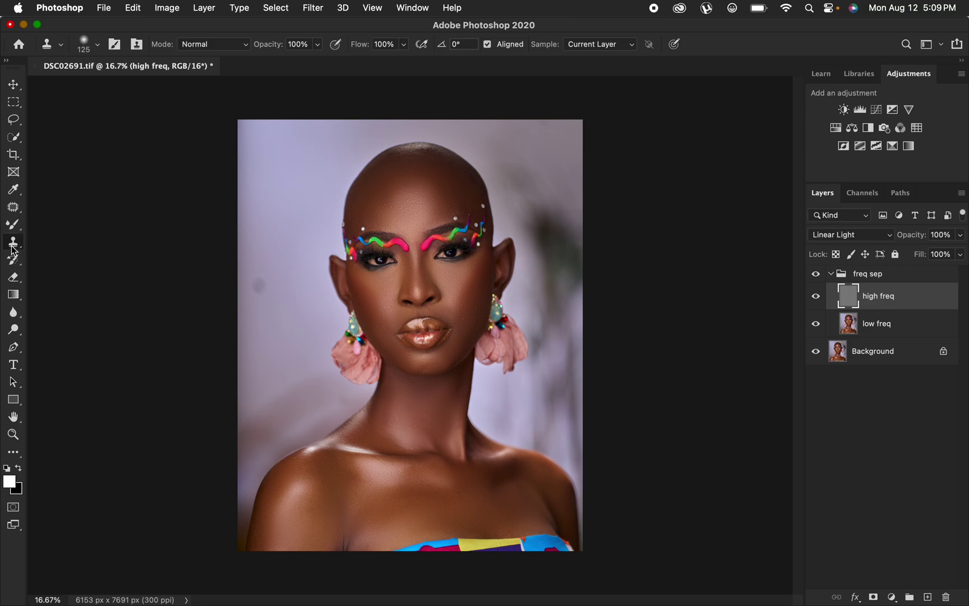
pyautogui.click(93, 47)
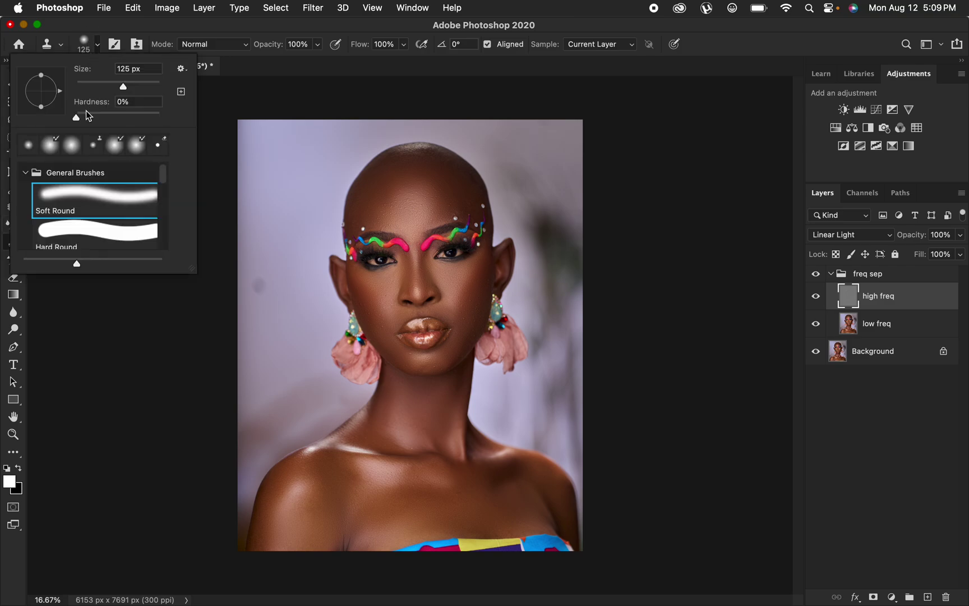
pyautogui.click(235, 33)
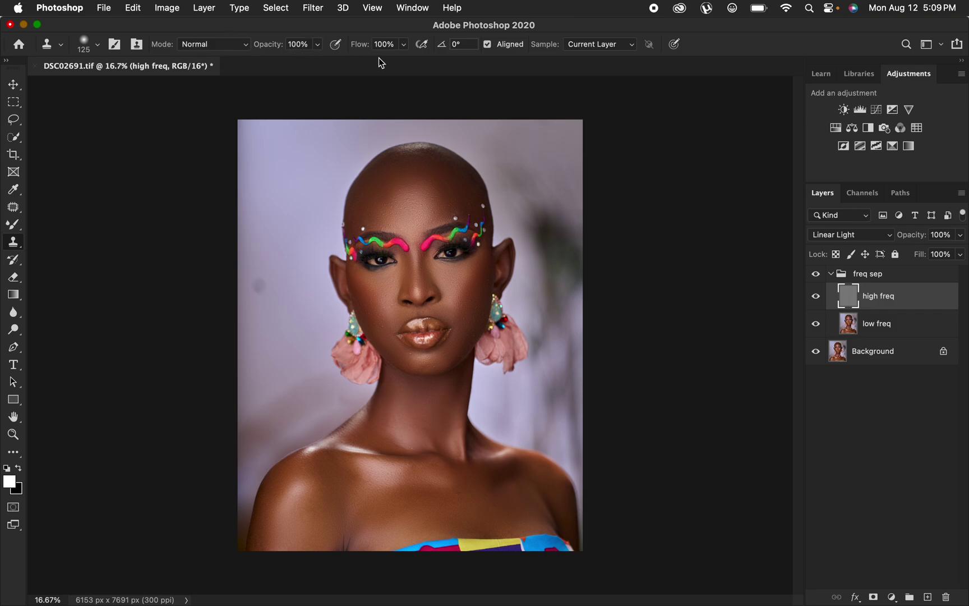
pyautogui.click(605, 45)
pyautogui.click(603, 44)
# Step: Clone clean skin texture over the bumps on the cheeks with a 100 px brush and undo the last stamp
pyautogui.press('super+equal')
pyautogui.press('super+equal')
pyautogui.press('super+equal')
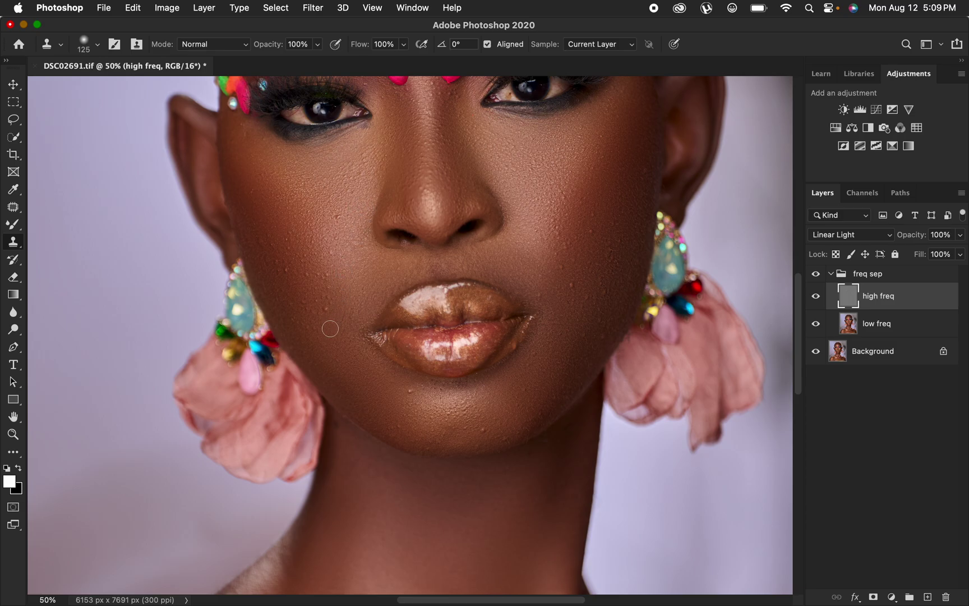
pyautogui.press('[')
pyautogui.keyDown('alt'); pyautogui.click(624, 218); pyautogui.keyUp('alt')
pyautogui.click(553, 313)
pyautogui.press('super+z')
# Step: Clone clean skin texture over the bumps on the forehead in the high freq layer
pyautogui.moveTo(798, 310); pyautogui.dragTo(799, 260)
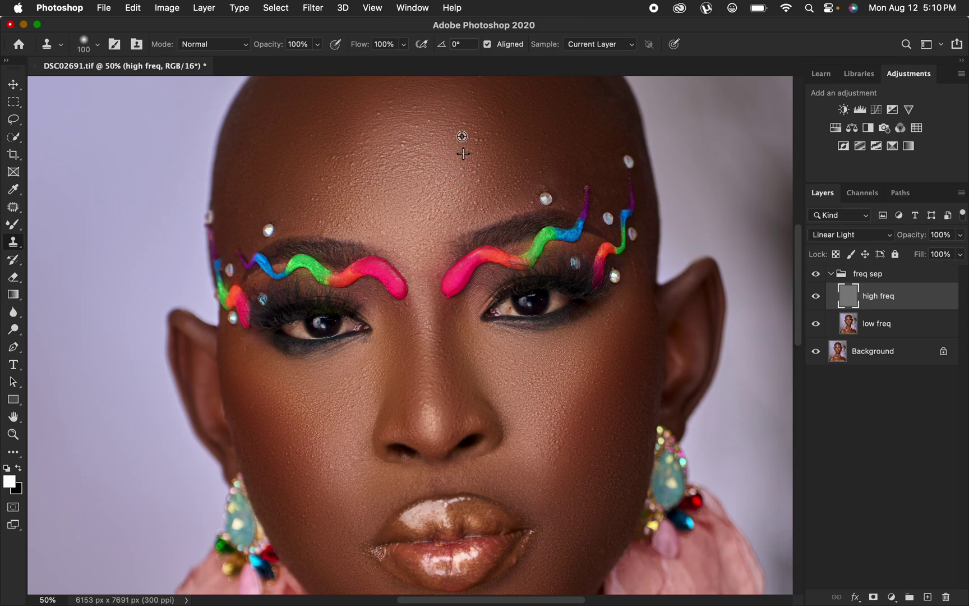
pyautogui.moveTo(482, 113); pyautogui.dragTo(493, 105)
pyautogui.press(']')
pyautogui.press(']')
pyautogui.scroll(-10, 805, 358)
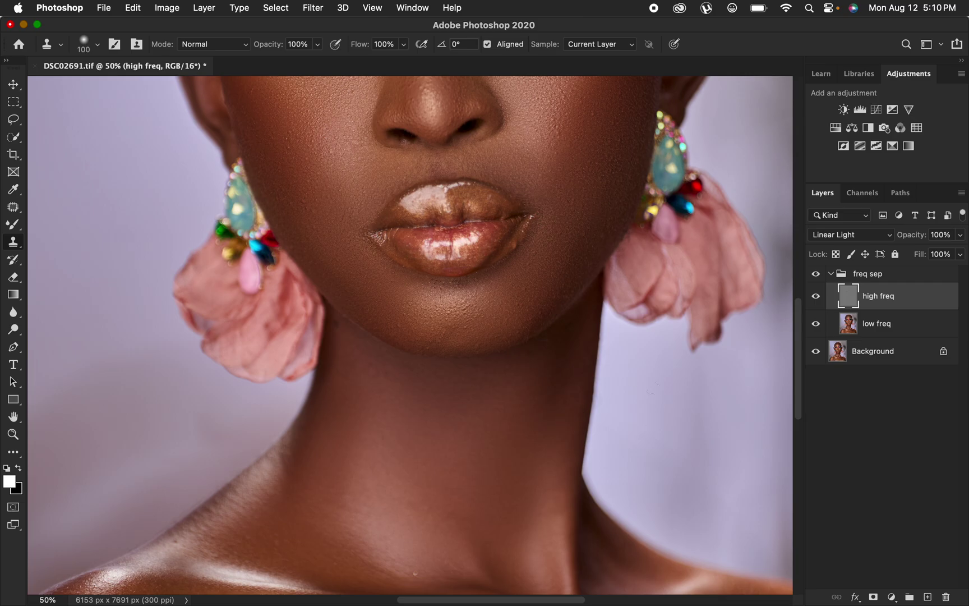
# Step: Clone clean skin texture over the bumps on the chest below the collarbone in the high freq layer
pyautogui.moveTo(803, 354); pyautogui.dragTo(805, 405)
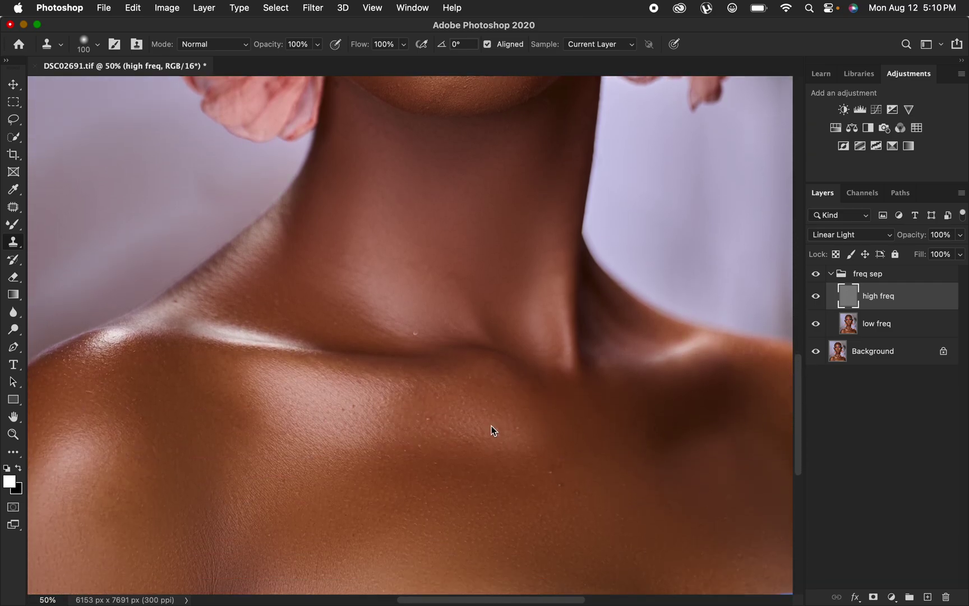
pyautogui.keyDown('alt'); pyautogui.click(584, 473); pyautogui.keyUp('alt')
pyautogui.click(560, 482)
pyautogui.click(580, 493)
# Step: Compare the whole portrait with the freq sep group hidden and shown, and collapse the group
pyautogui.press('super+minus')
pyautogui.press('super+minus')
pyautogui.press('super+minus')
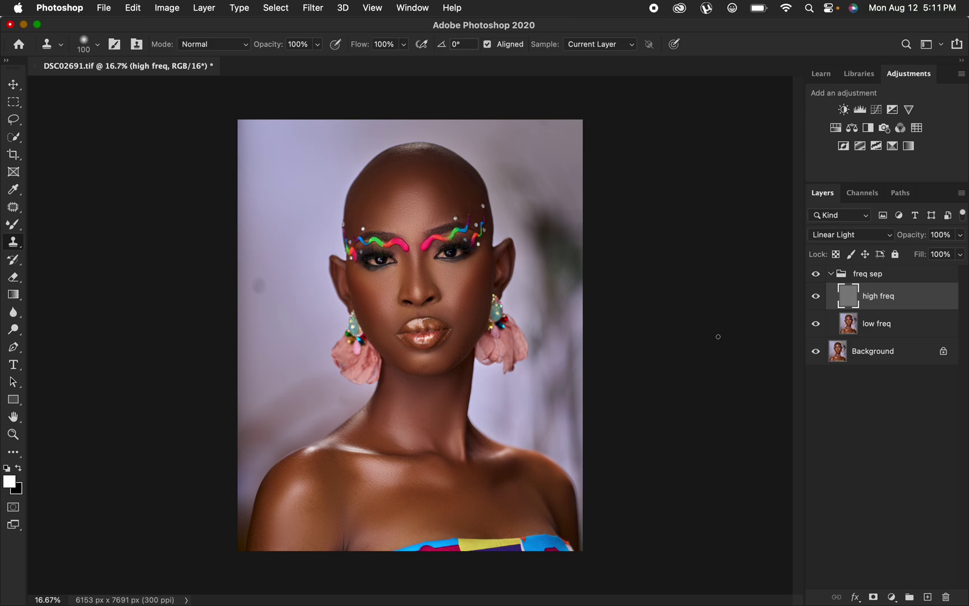
pyautogui.click(815, 274)
pyautogui.click(815, 273)
pyautogui.click(830, 274)
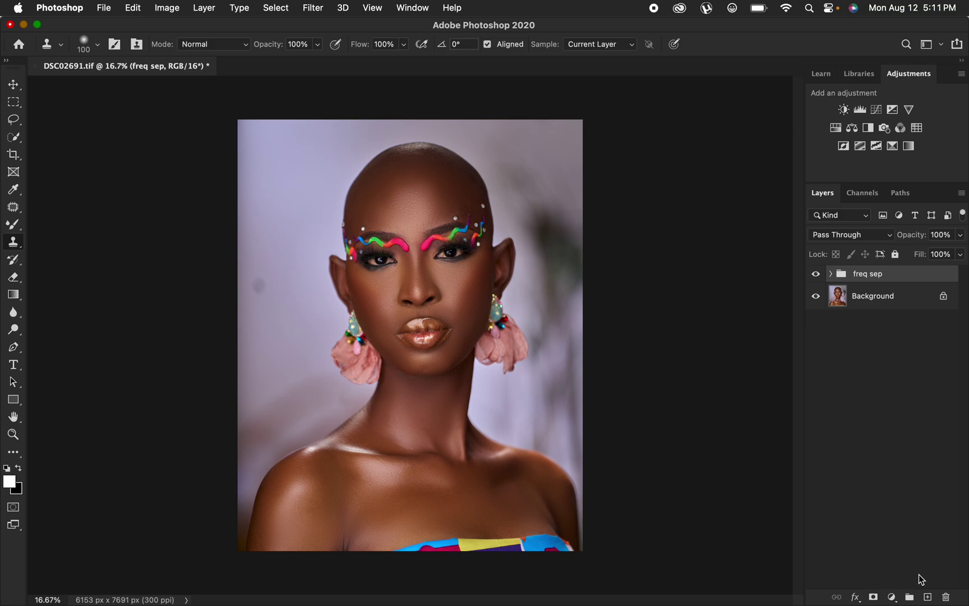
# Step: Add a Gradient Map adjustment layer above the freq sep group and hide it
pyautogui.click(891, 597)
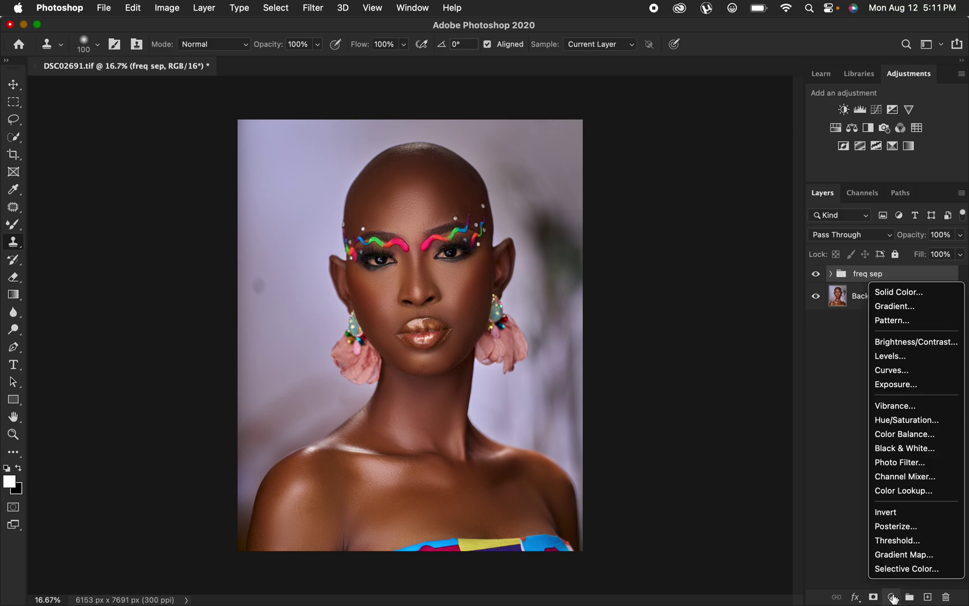
pyautogui.click(897, 555)
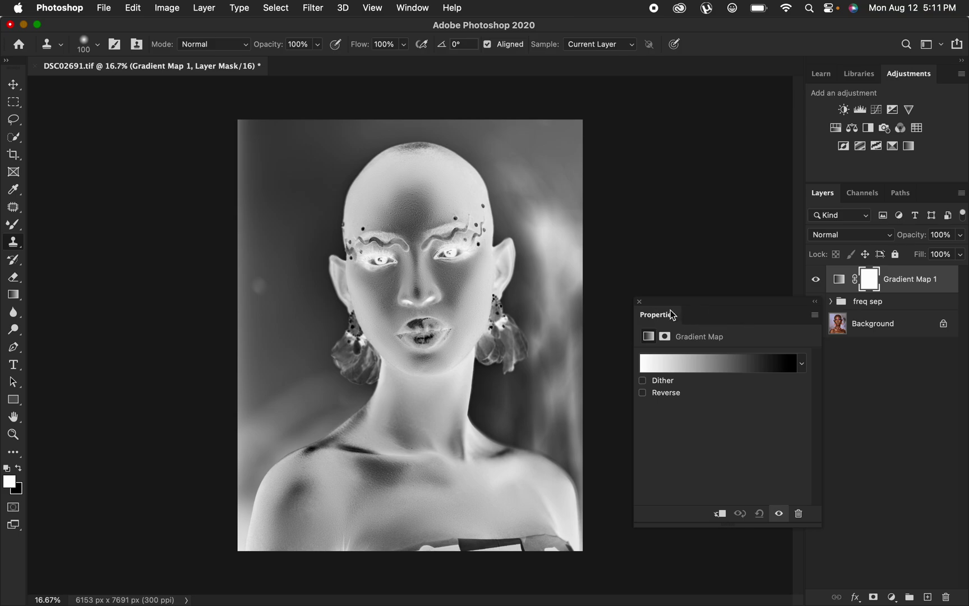
pyautogui.click(816, 280)
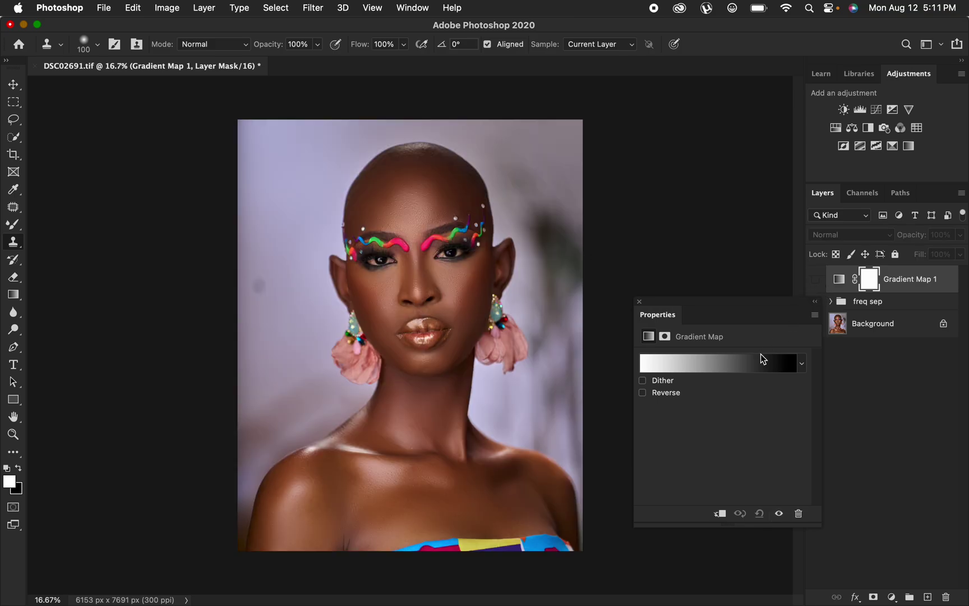
pyautogui.click(716, 366)
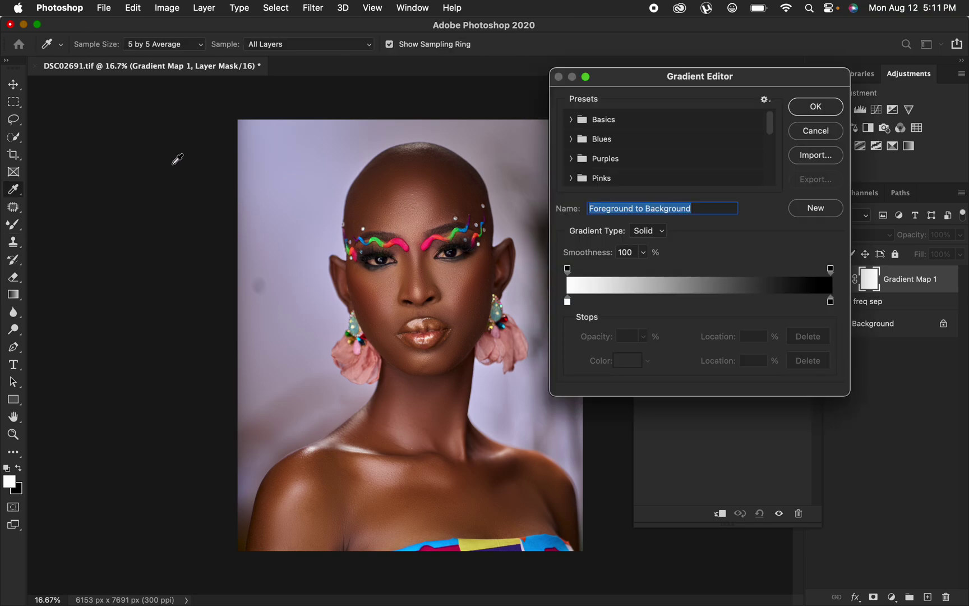
pyautogui.click(166, 44)
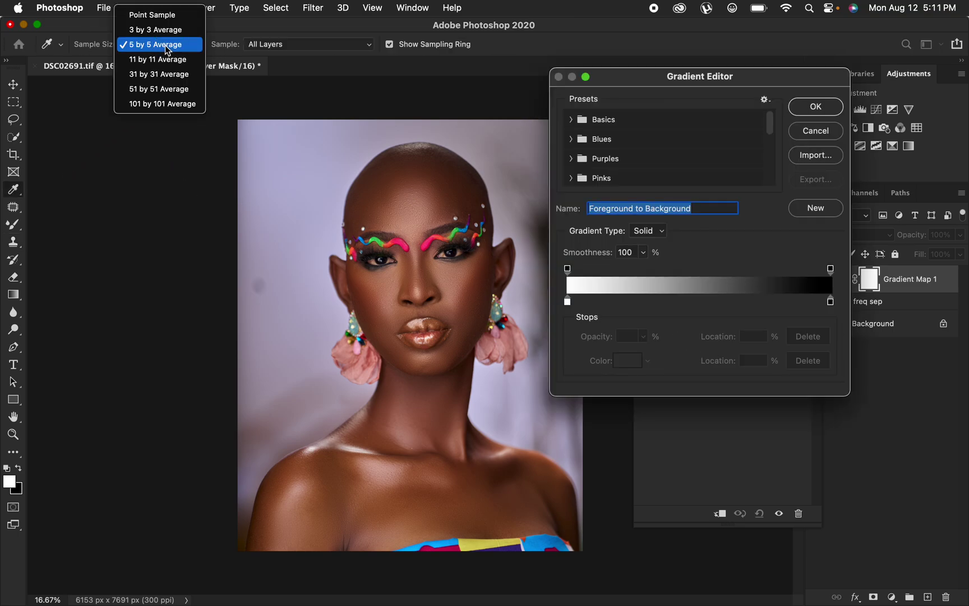
pyautogui.click(168, 44)
pyautogui.click(567, 302)
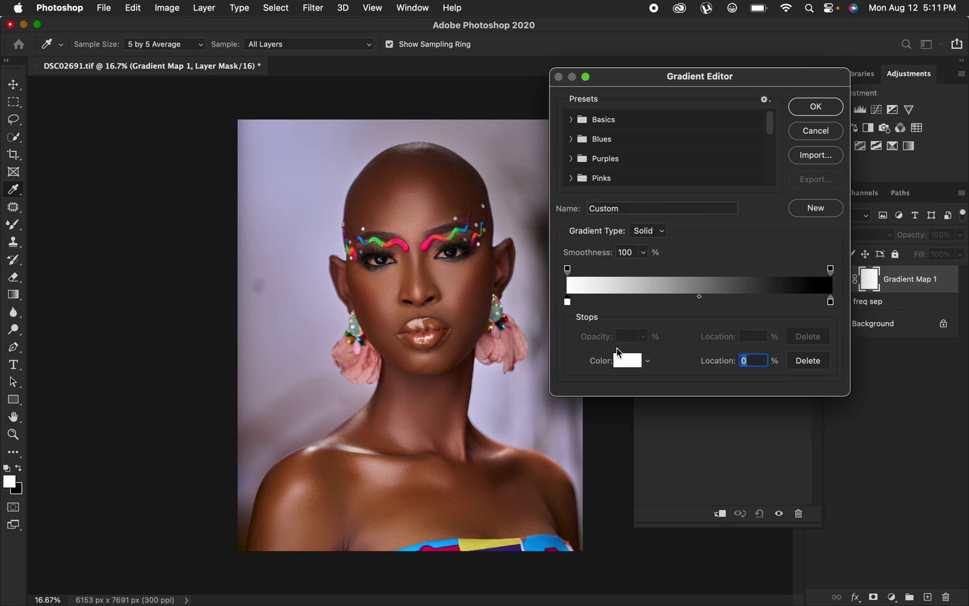
pyautogui.click(628, 361)
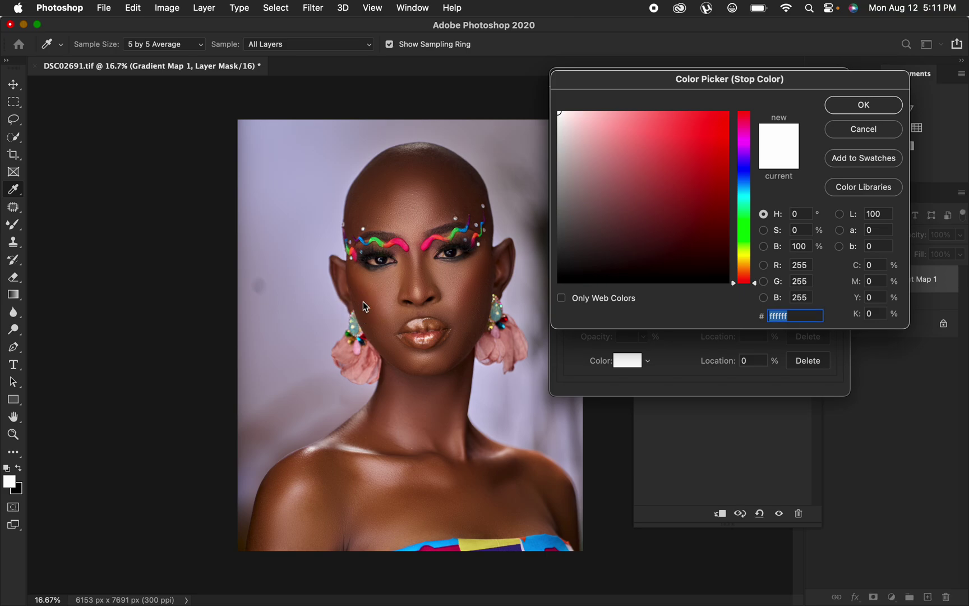
pyautogui.click(368, 302)
pyautogui.click(853, 135)
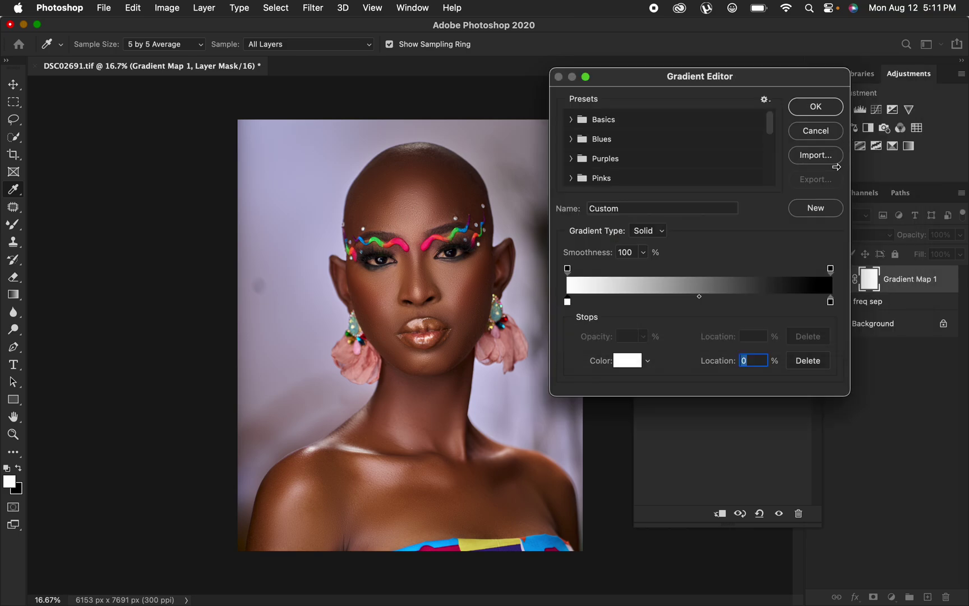
pyautogui.click(818, 138)
# Step: Set the Gradient Map's 0% color stop to dark brown 5a3220, sampled from the shadowed side of the face
pyautogui.click(843, 284)
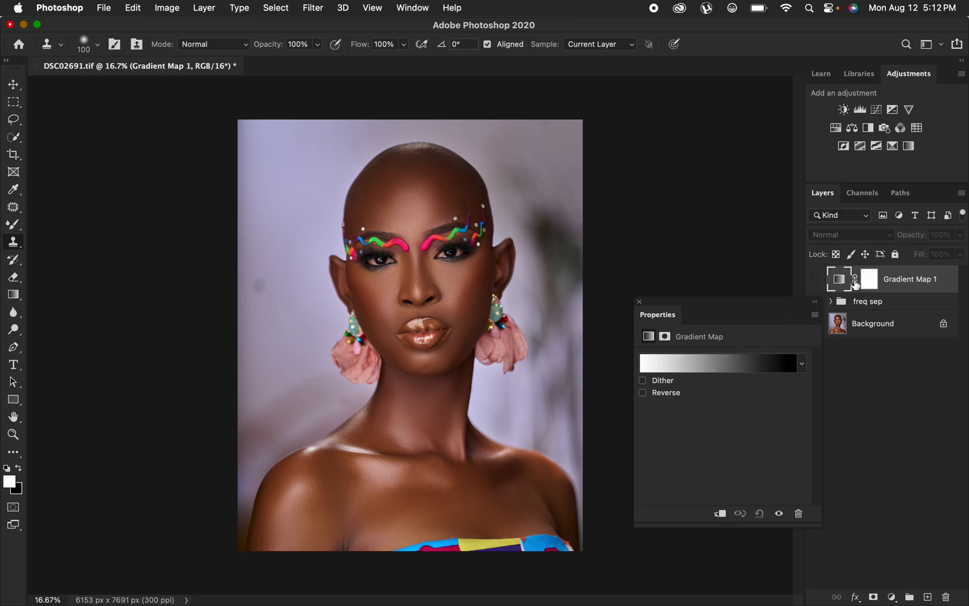
pyautogui.click(814, 280)
pyautogui.click(815, 280)
pyautogui.click(731, 366)
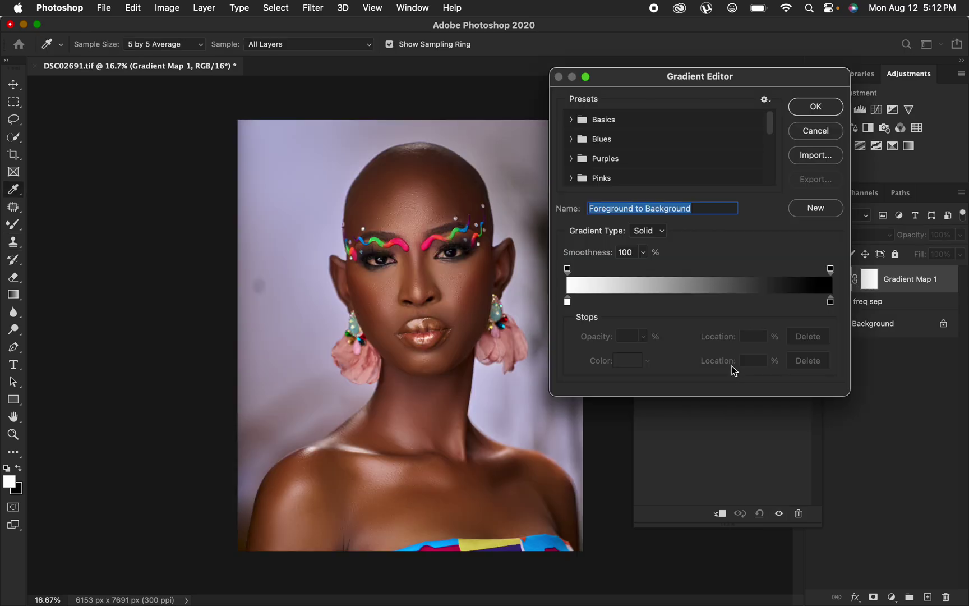
pyautogui.moveTo(737, 79); pyautogui.dragTo(653, 79)
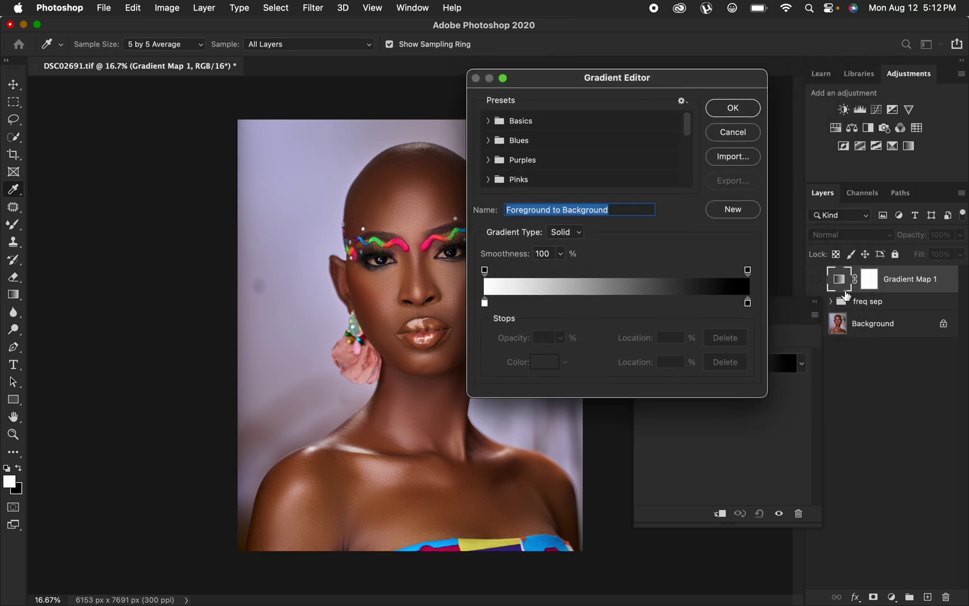
pyautogui.click(484, 304)
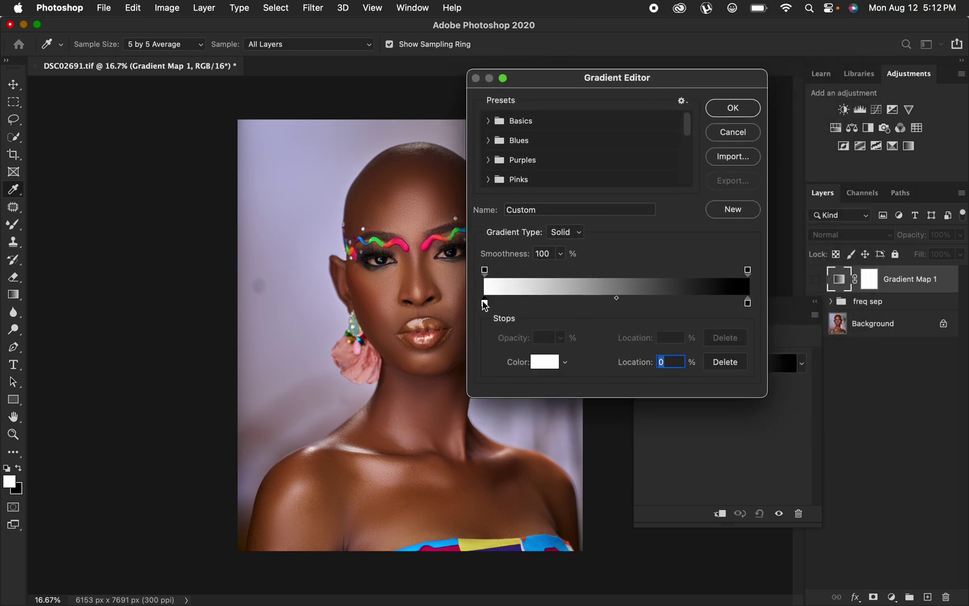
pyautogui.click(542, 365)
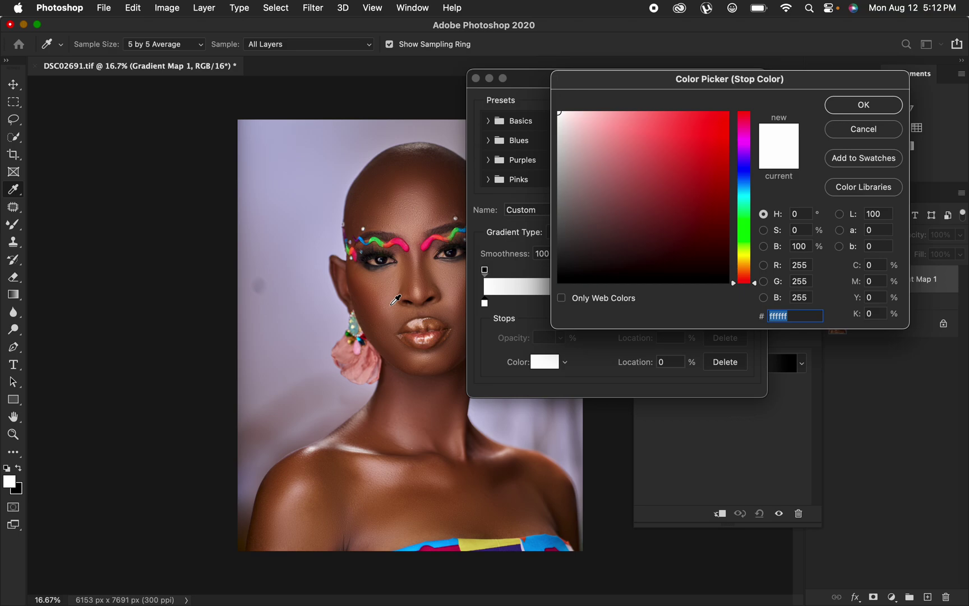
pyautogui.click(361, 302)
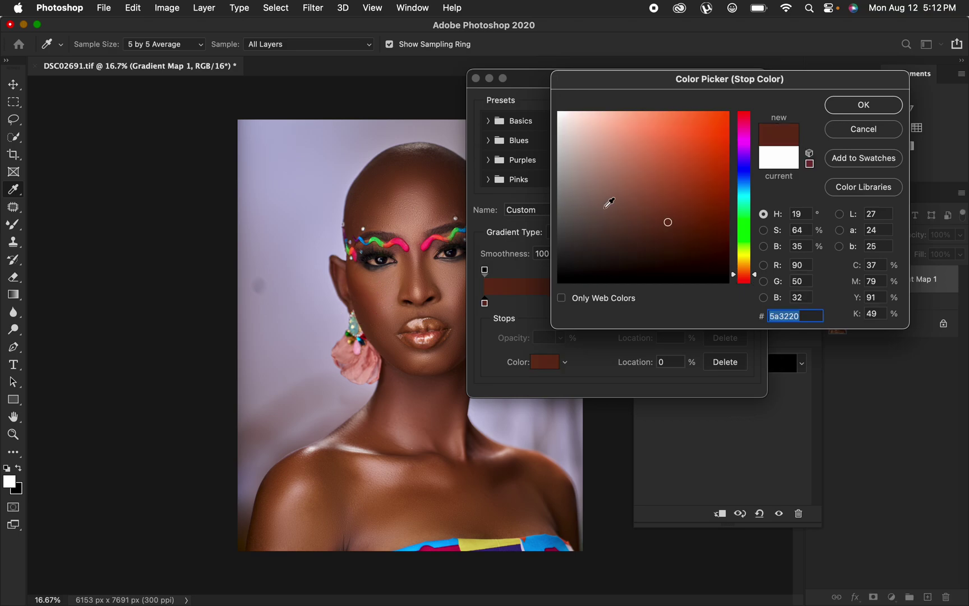
pyautogui.click(865, 106)
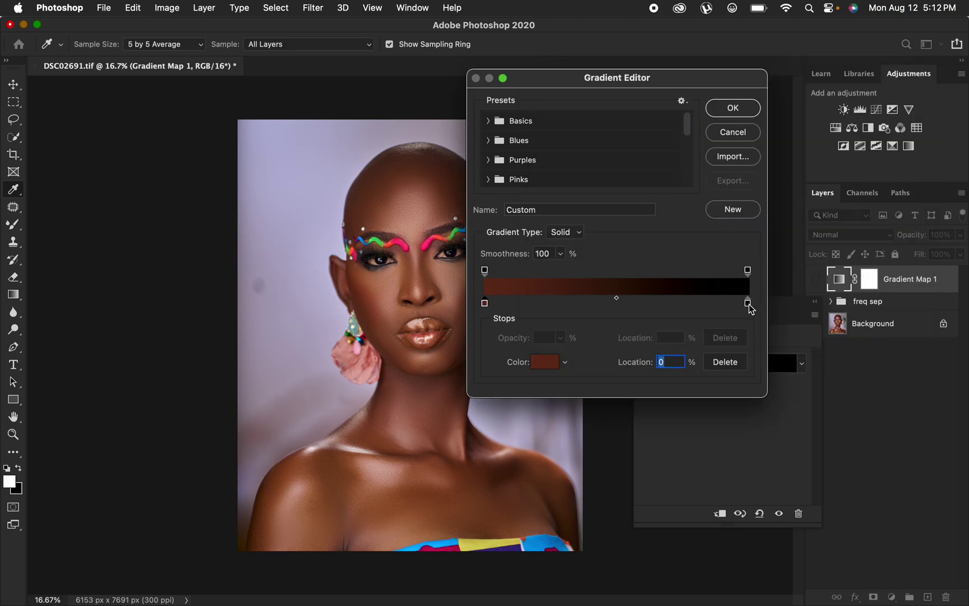
# Step: Set the gradient's 100% color stop to light skin tone caa287, sampled from the highlight on the nose
pyautogui.click(747, 303)
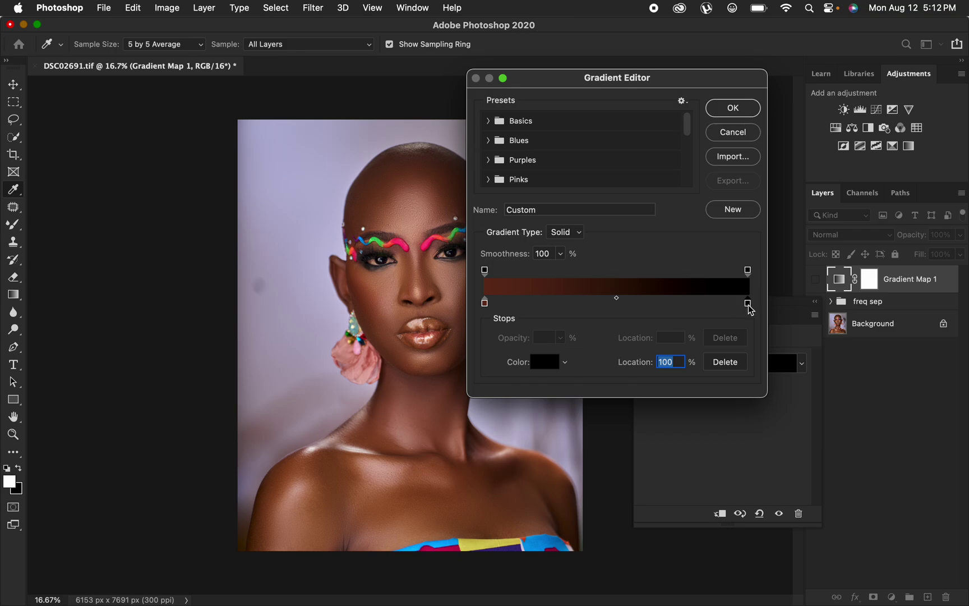
pyautogui.click(544, 365)
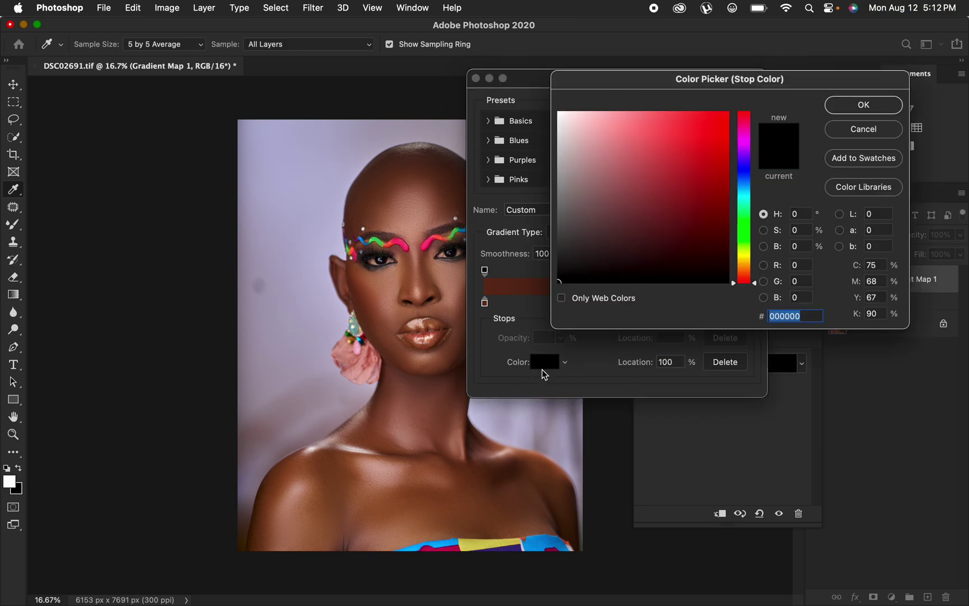
pyautogui.click(421, 292)
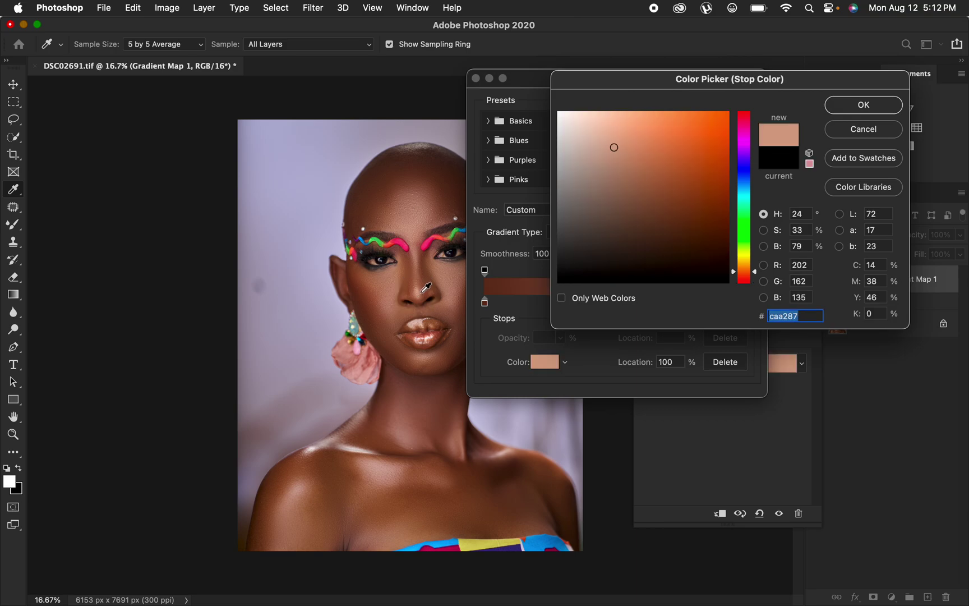
pyautogui.click(862, 105)
# Step: Add a mid-brown skin tone stop at 50% to the gradient and show the Gradient Map layer
pyautogui.click(603, 301)
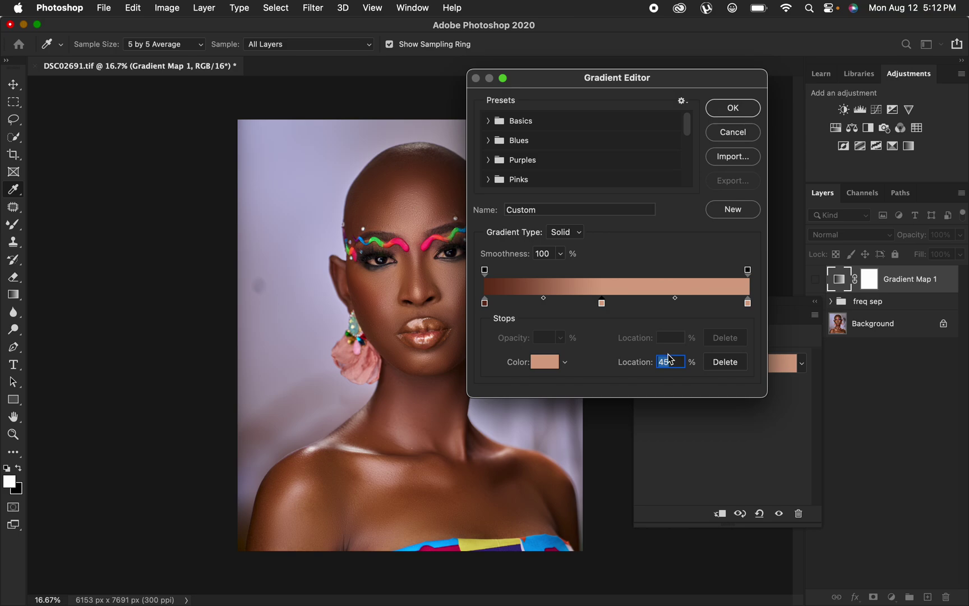
pyautogui.write('50')
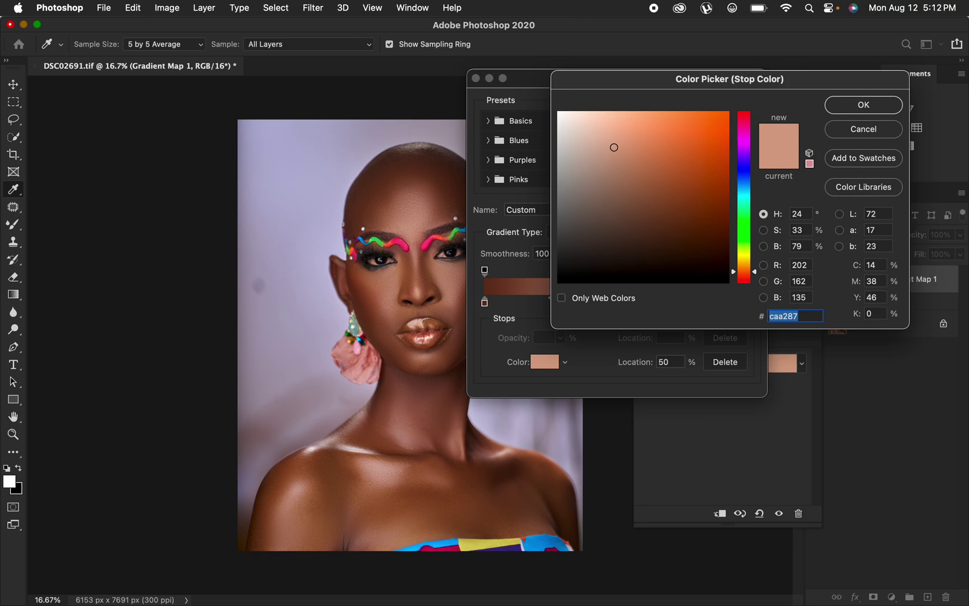
pyautogui.press('Return')
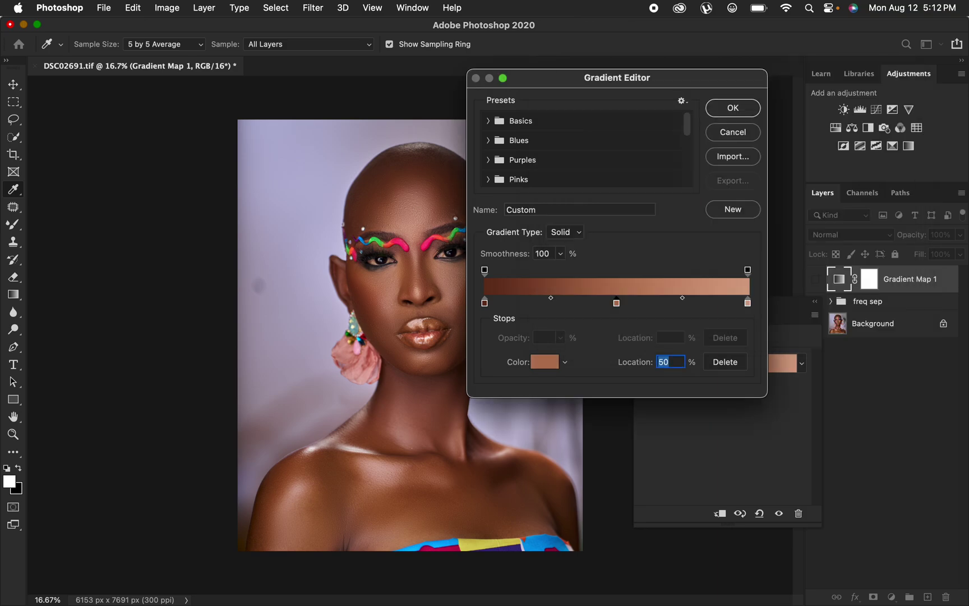
pyautogui.press('Return')
pyautogui.press('s')
pyautogui.press('super+comma')
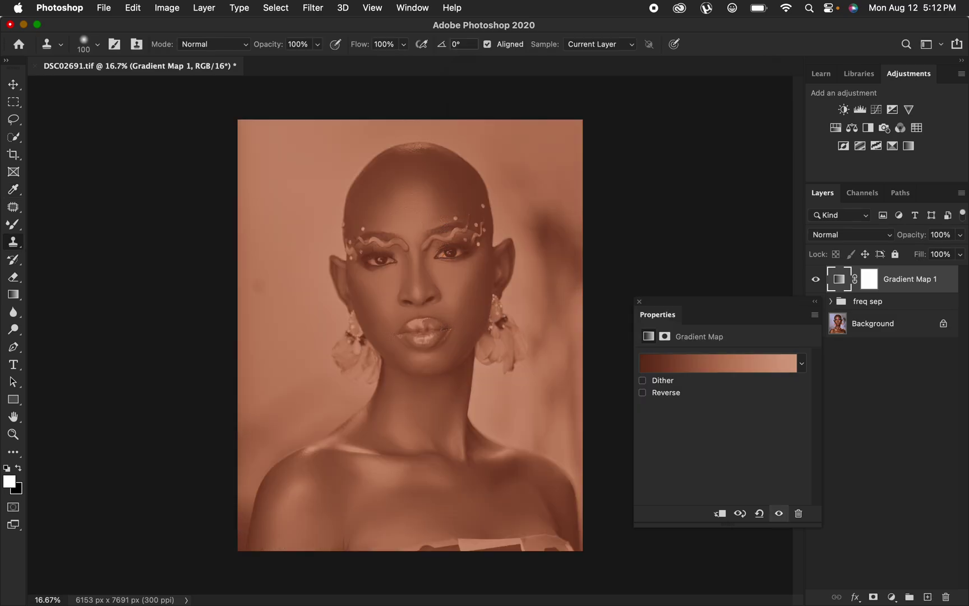
# Step: Set the Gradient Map layer's blend mode to Color and invert its layer mask to black
pyautogui.click(850, 234)
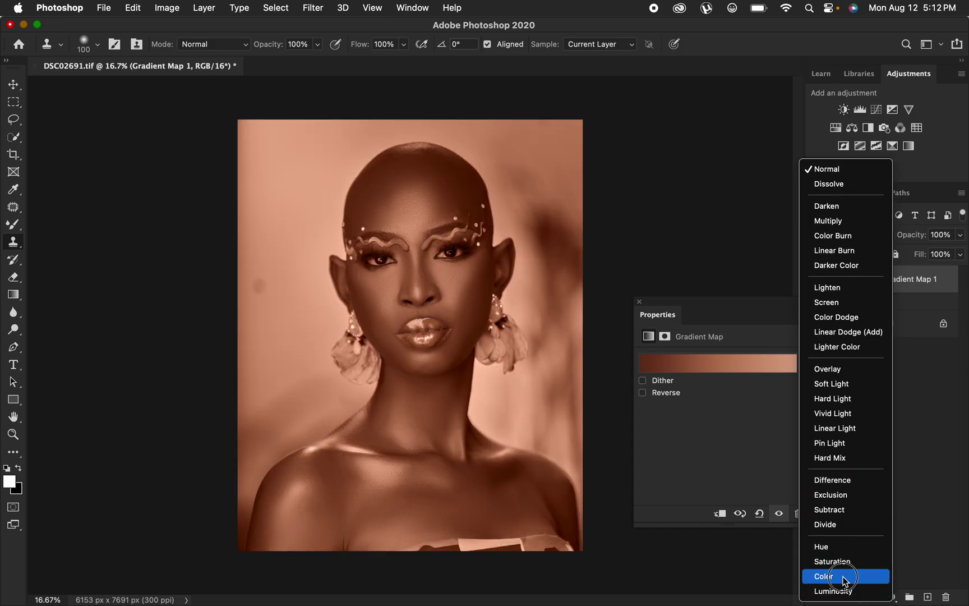
pyautogui.click(843, 576)
pyautogui.click(869, 280)
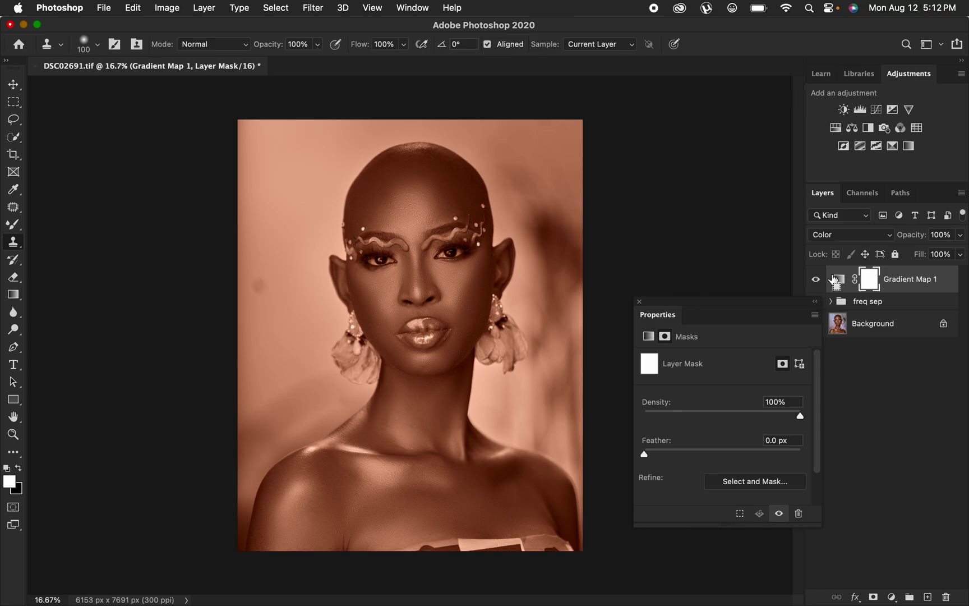
pyautogui.press('super+i')
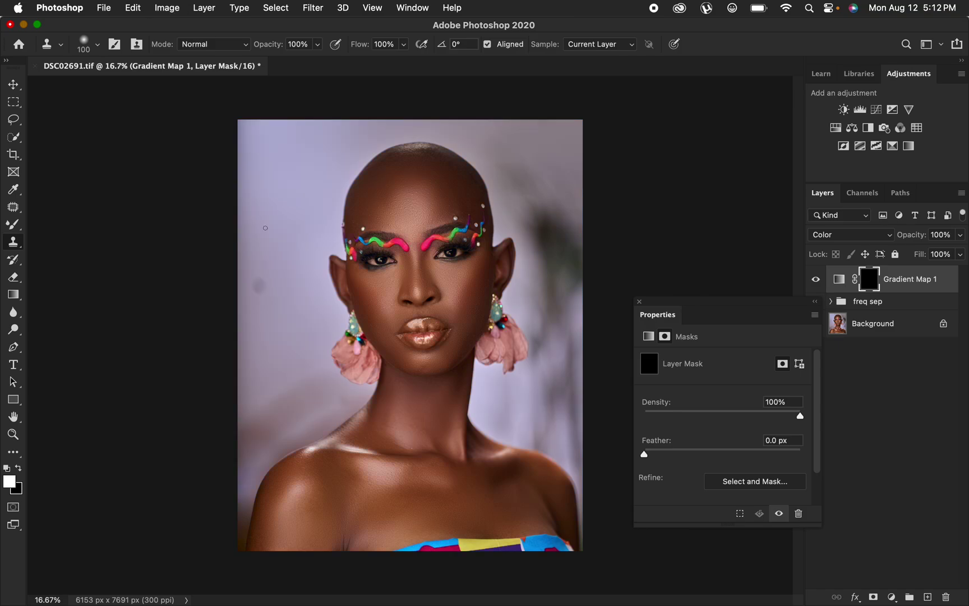
# Step: Paint white on the Gradient Map's mask over the face, neck and shoulders with a large Soft Round brush at 0% hardness
pyautogui.click(13, 226)
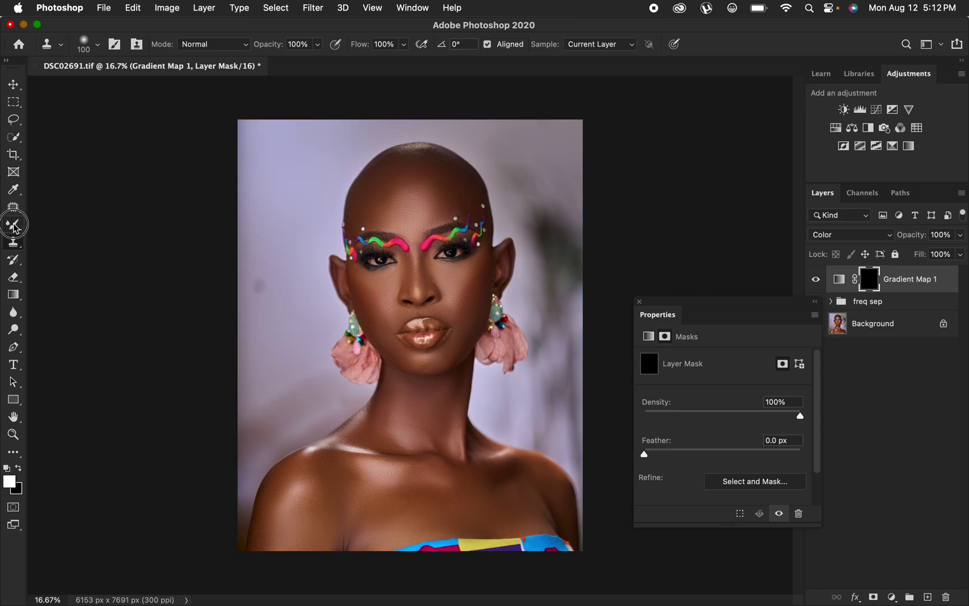
pyautogui.click(88, 224)
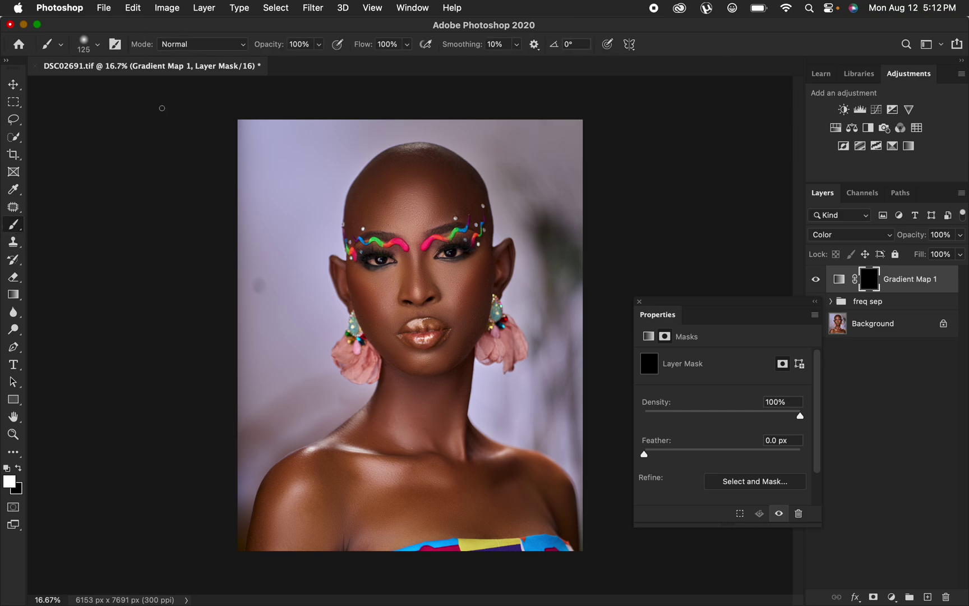
pyautogui.click(99, 46)
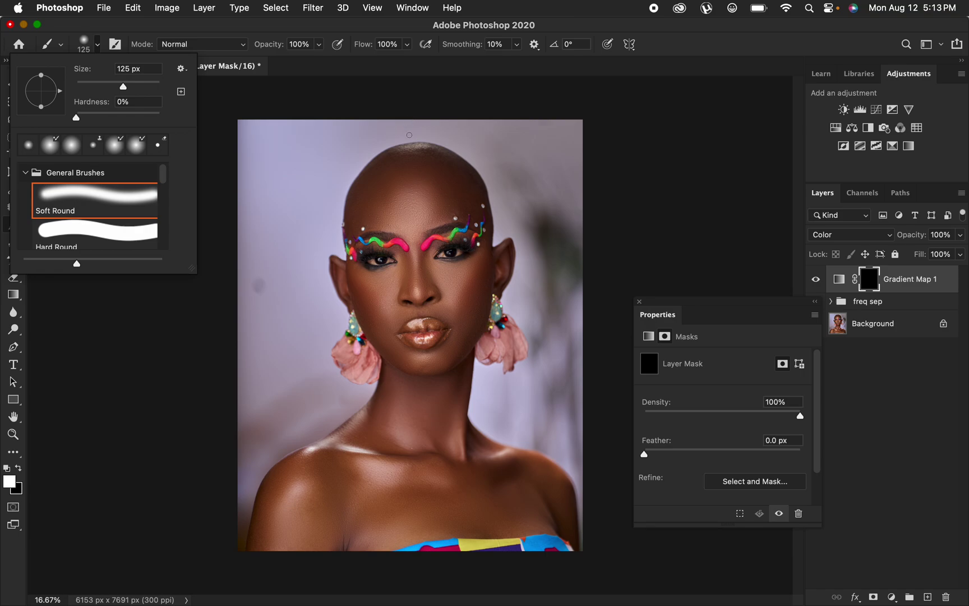
pyautogui.click(411, 152)
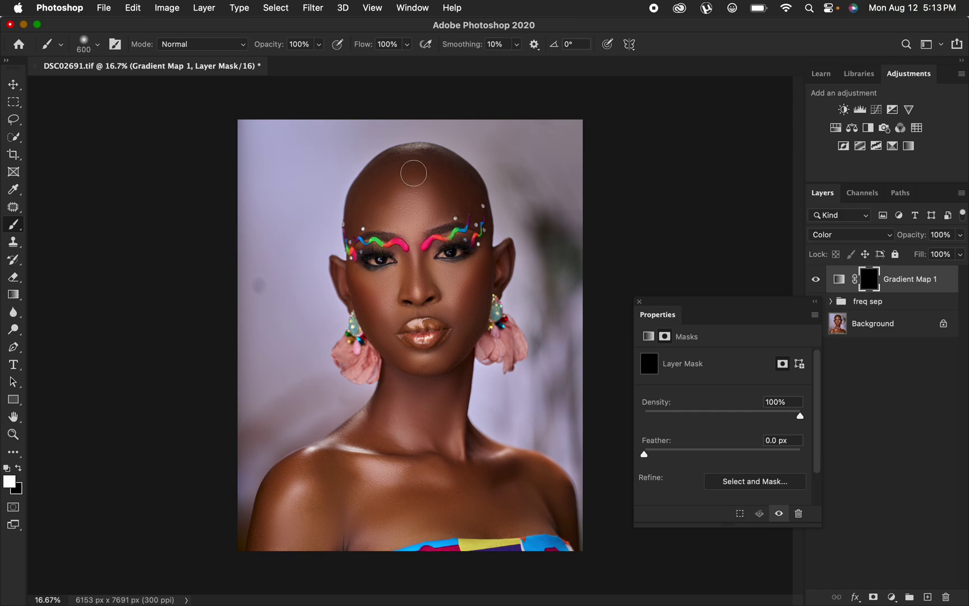
pyautogui.moveTo(422, 186)
pyautogui.mouseDown()
pyautogui.moveTo(390, 185)
pyautogui.moveTo(375, 210)
pyautogui.moveTo(449, 208)
pyautogui.moveTo(433, 179)
pyautogui.moveTo(465, 196)
pyautogui.moveTo(429, 177)
pyautogui.moveTo(401, 200)
pyautogui.moveTo(375, 202)
pyautogui.moveTo(415, 224)
pyautogui.moveTo(420, 267)
pyautogui.moveTo(467, 282)
pyautogui.moveTo(458, 306)
pyautogui.moveTo(480, 272)
pyautogui.moveTo(454, 348)
pyautogui.moveTo(490, 283)
pyautogui.moveTo(481, 296)
pyautogui.moveTo(406, 297)
pyautogui.moveTo(356, 276)
pyautogui.moveTo(399, 359)
pyautogui.moveTo(408, 405)
pyautogui.moveTo(385, 433)
pyautogui.moveTo(399, 384)
pyautogui.moveTo(430, 382)
pyautogui.moveTo(452, 471)
pyautogui.moveTo(457, 440)
pyautogui.moveTo(548, 500)
pyautogui.moveTo(509, 515)
pyautogui.moveTo(547, 501)
pyautogui.moveTo(558, 517)
pyautogui.moveTo(457, 510)
pyautogui.moveTo(340, 542)
pyautogui.moveTo(302, 526)
pyautogui.moveTo(275, 537)
pyautogui.moveTo(284, 547)
pyautogui.moveTo(359, 419)
pyautogui.moveTo(325, 448)
pyautogui.moveTo(377, 412)
pyautogui.moveTo(350, 436)
pyautogui.moveTo(385, 389)
pyautogui.moveTo(431, 385)
pyautogui.moveTo(433, 407)
pyautogui.moveTo(460, 331)
pyautogui.moveTo(501, 265)
pyautogui.moveTo(471, 283)
pyautogui.moveTo(356, 277)
pyautogui.mouseUp()
pyautogui.moveTo(357, 209)
pyautogui.mouseDown()
pyautogui.moveTo(349, 227)
pyautogui.moveTo(364, 190)
pyautogui.moveTo(424, 158)
pyautogui.moveTo(426, 147)
pyautogui.moveTo(476, 211)
pyautogui.moveTo(469, 196)
pyautogui.mouseUp()
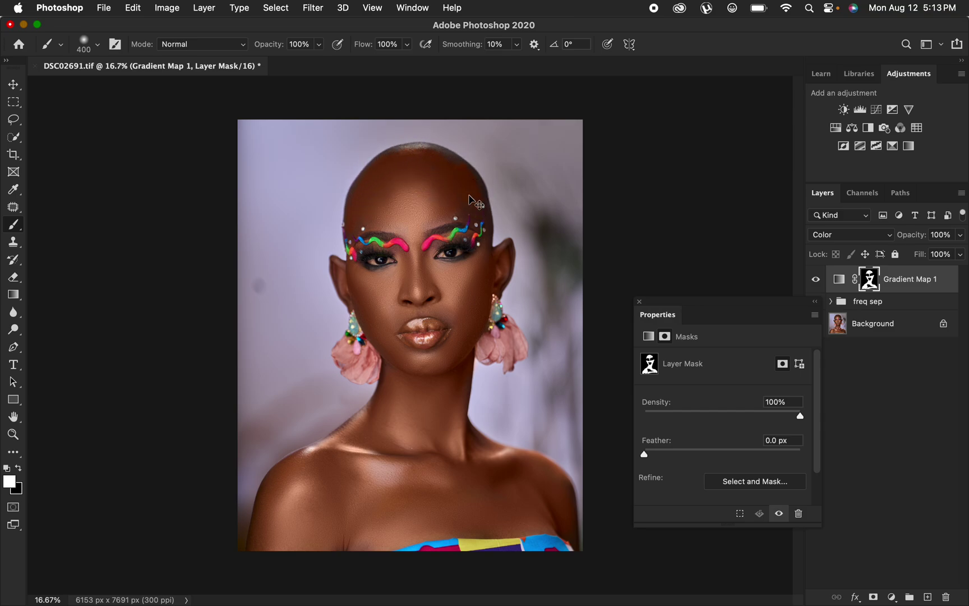
# Step: Refine the Gradient Map's mask with a smaller 175 px white brush around the forehead, head edges and colorful eye makeup
pyautogui.press('super+equal')
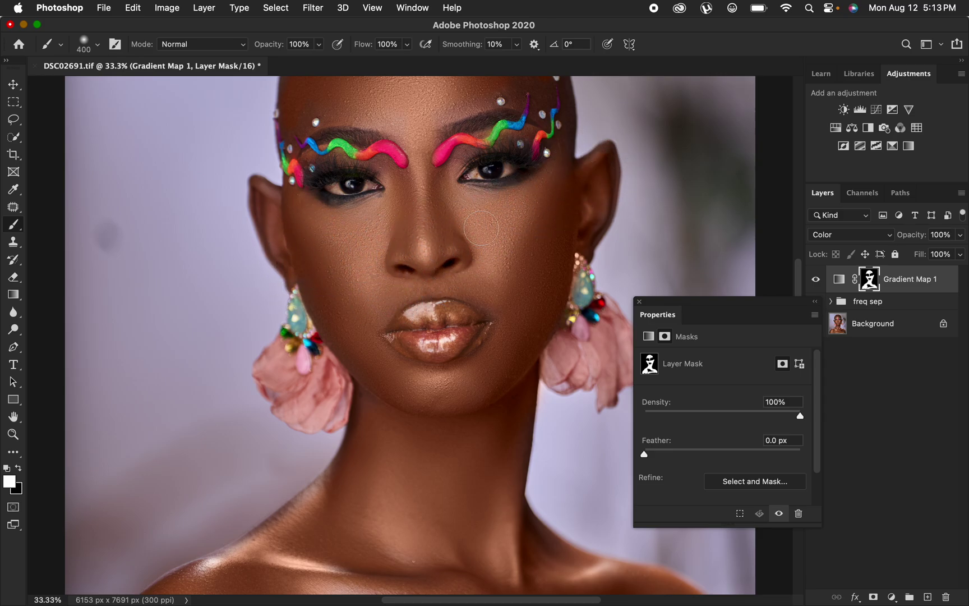
pyautogui.scroll(3, 474, 236)
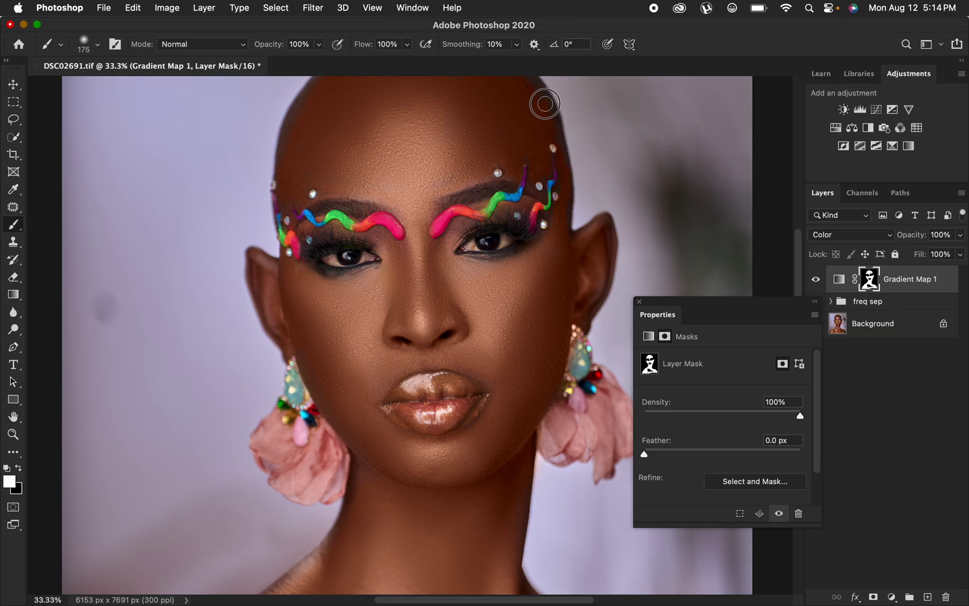
pyautogui.moveTo(431, 167); pyautogui.dragTo(451, 219)
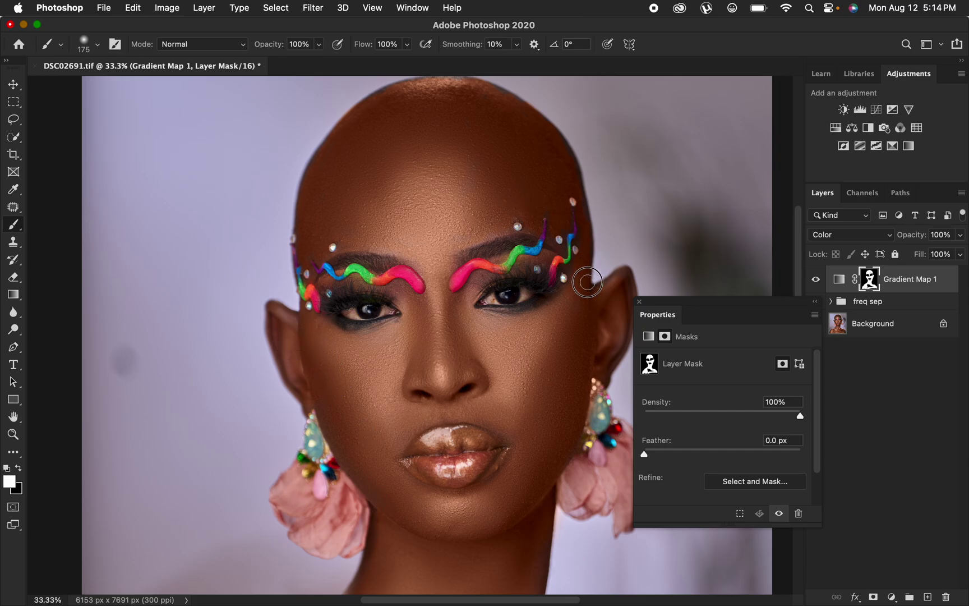
pyautogui.click(19, 469)
pyautogui.click(18, 470)
pyautogui.press('super+minus')
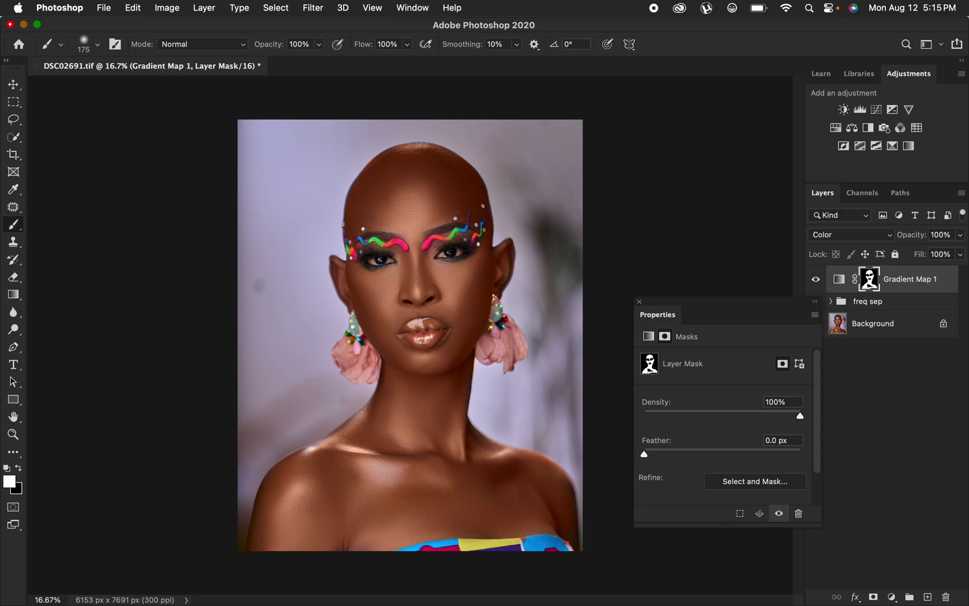
# Step: Lower the Gradient Map layer's opacity to 63% and compare the portrait with the layer hidden and shown
pyautogui.click(959, 236)
pyautogui.moveTo(941, 258); pyautogui.dragTo(933, 256)
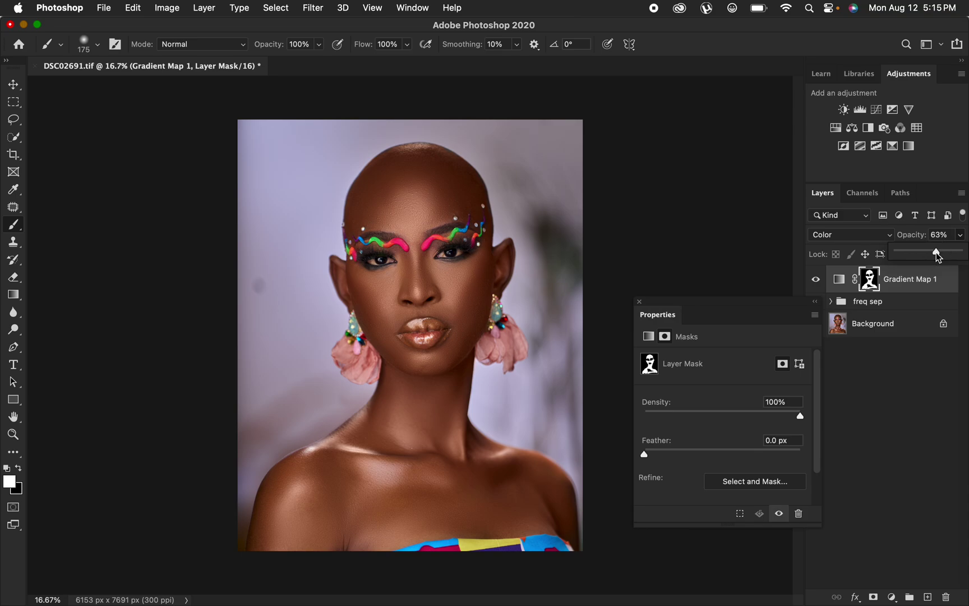
pyautogui.click(639, 303)
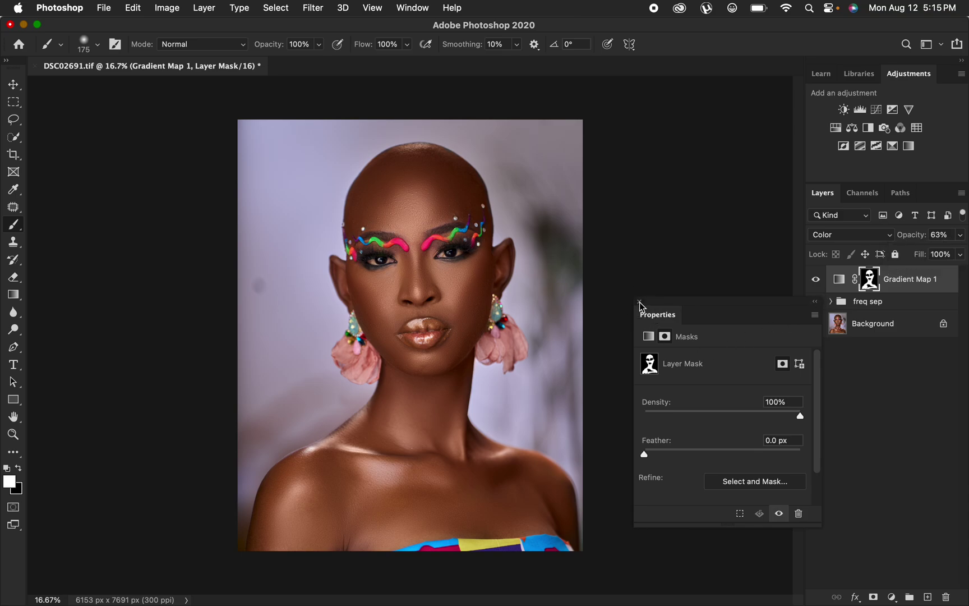
pyautogui.click(640, 303)
pyautogui.click(816, 279)
pyautogui.click(816, 280)
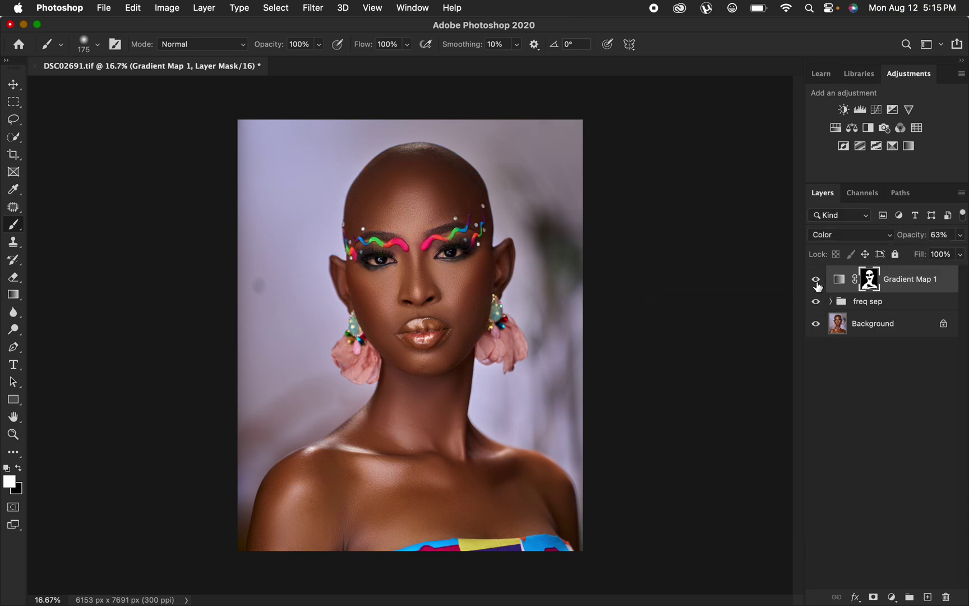
pyautogui.click(816, 280)
pyautogui.click(815, 279)
# Step: Add a Selective Color adjustment layer and set its Blacks to Yellow -3% and Black +4%
pyautogui.click(891, 598)
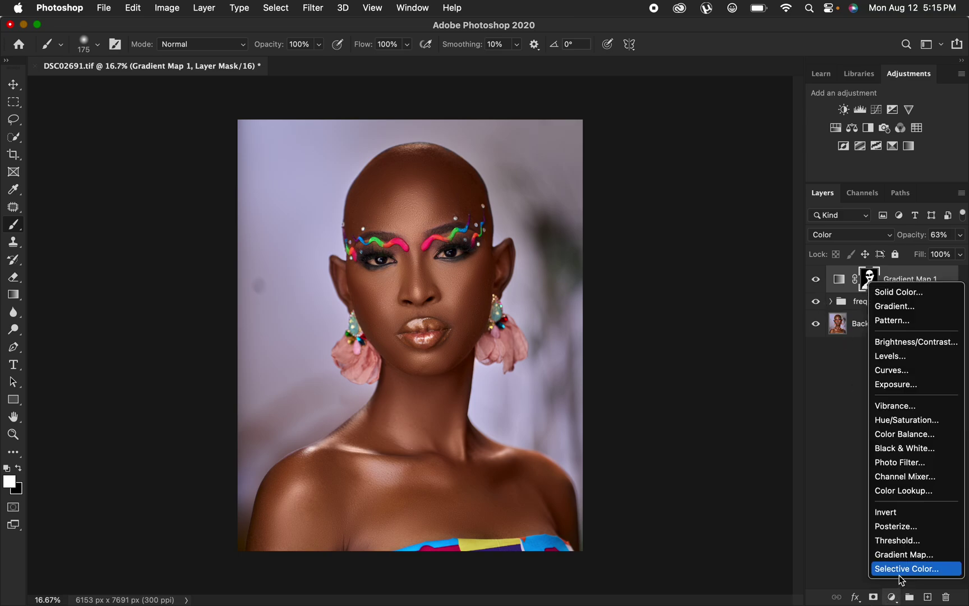
pyautogui.click(846, 485)
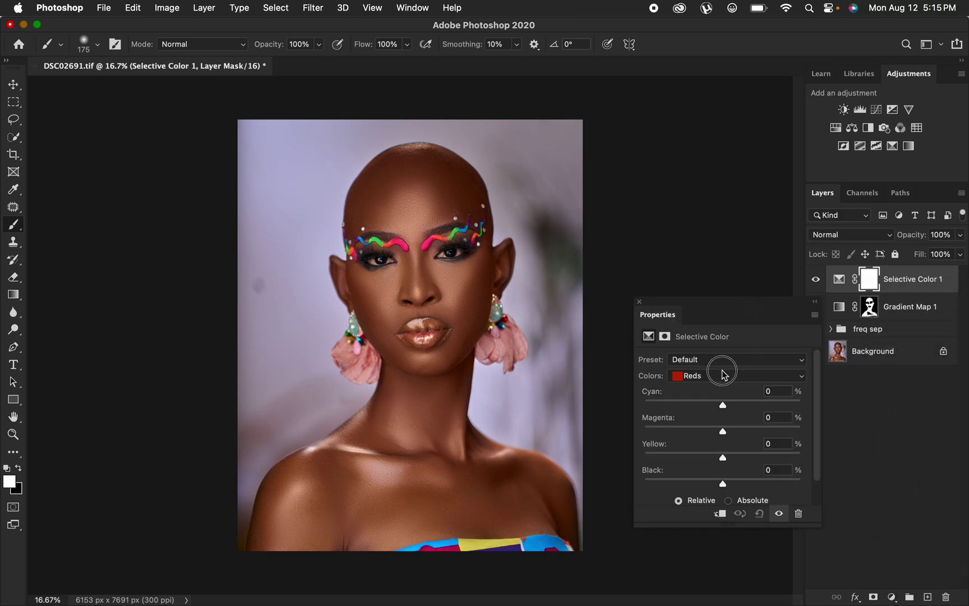
pyautogui.click(723, 375)
pyautogui.click(719, 452)
pyautogui.moveTo(723, 483)
pyautogui.mouseDown()
pyautogui.moveTo(737, 484)
pyautogui.moveTo(724, 485)
pyautogui.mouseUp()
pyautogui.click(723, 457)
pyautogui.moveTo(726, 484); pyautogui.dragTo(727, 484)
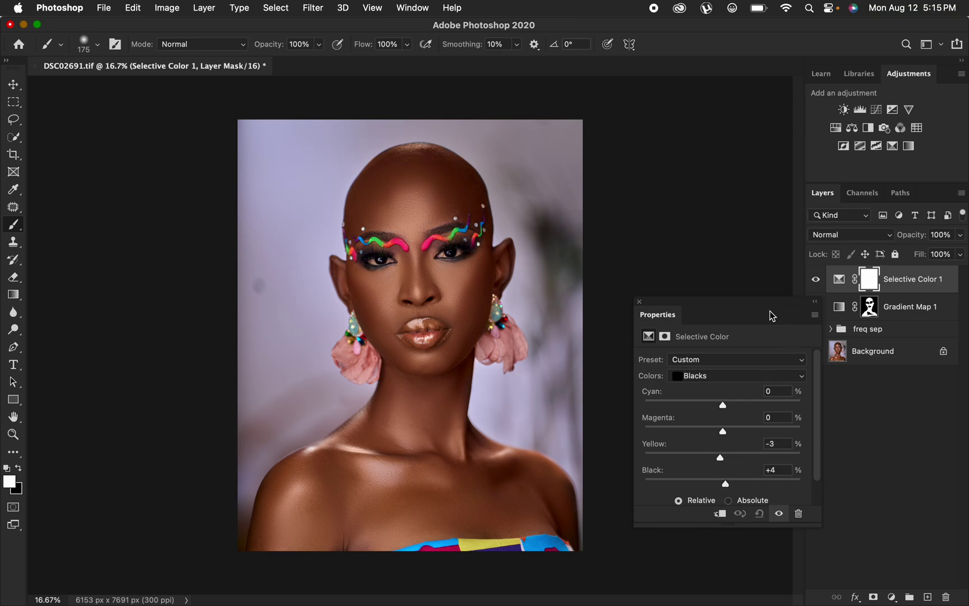
pyautogui.click(639, 303)
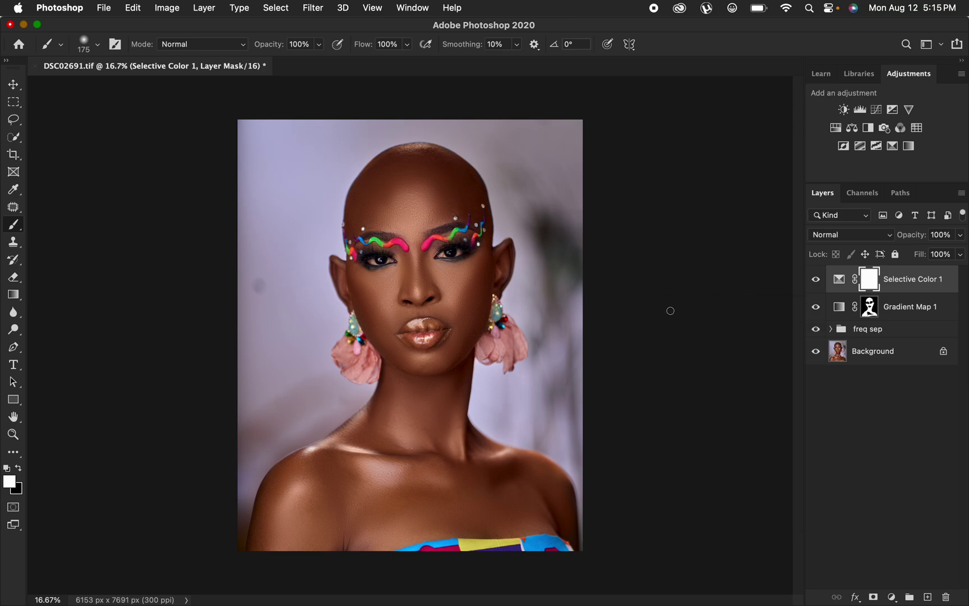
# Step: Add a Hue/Saturation adjustment layer with Saturation at -75 and invert its mask to black
pyautogui.click(888, 596)
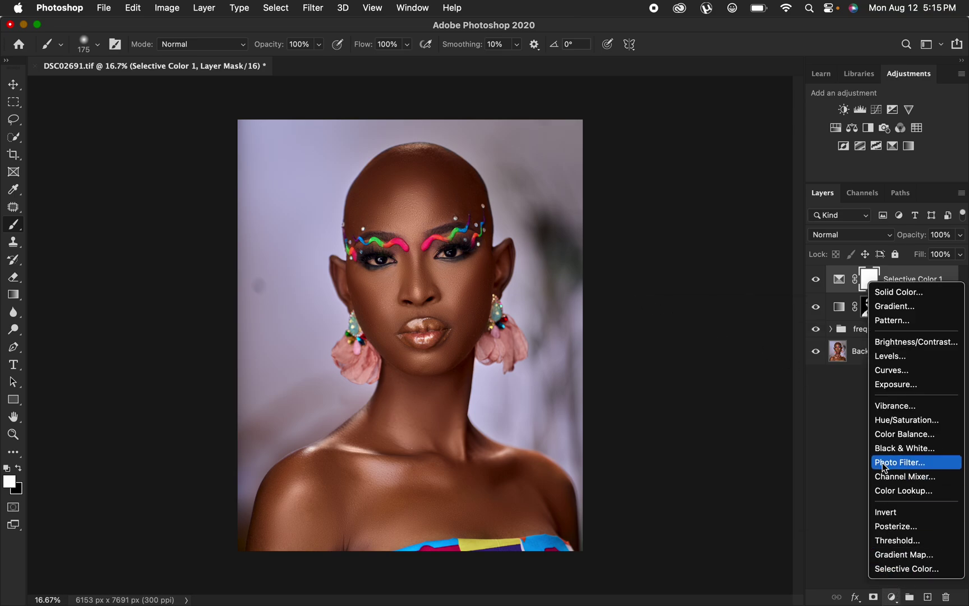
pyautogui.click(899, 422)
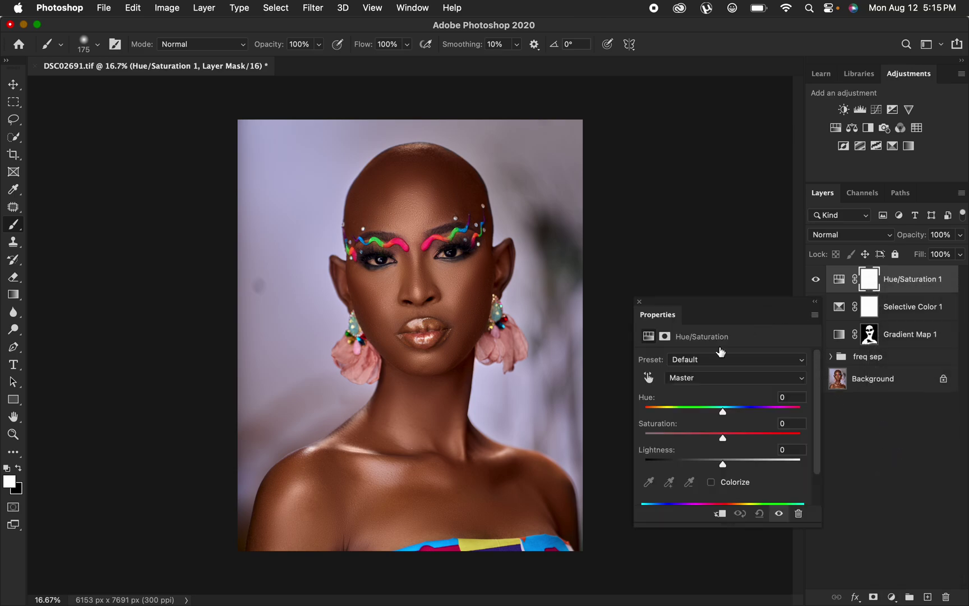
pyautogui.moveTo(711, 439); pyautogui.dragTo(666, 442)
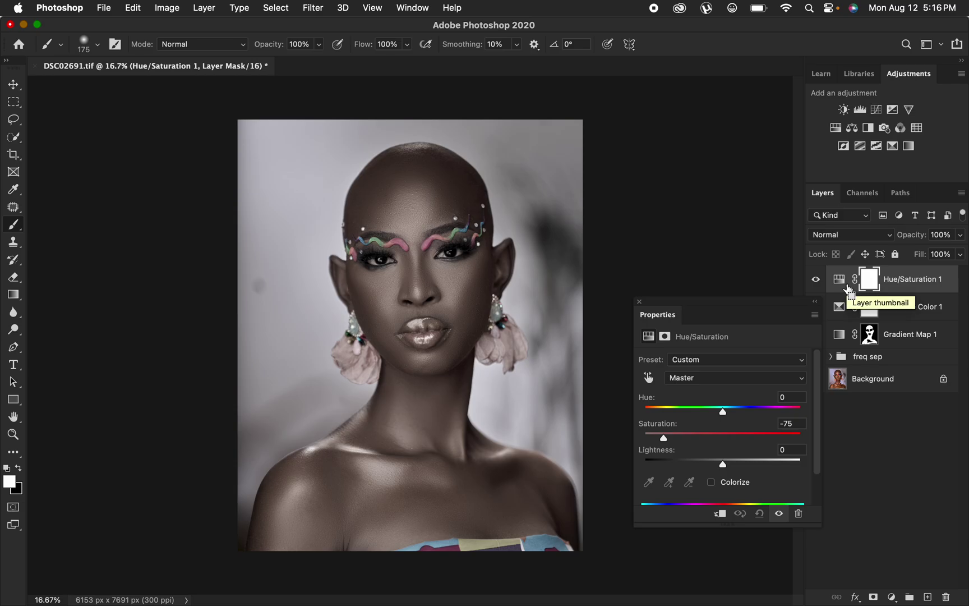
pyautogui.press('super+i')
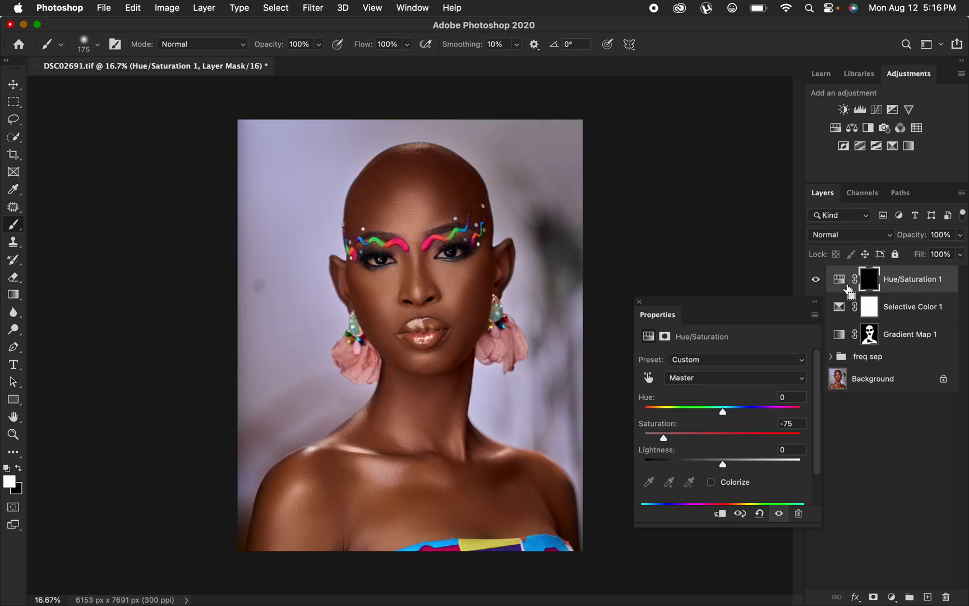
# Step: Paint white on the Hue/Saturation mask over the whites of both eyes with a 90 px brush
pyautogui.press('super+equal')
pyautogui.press('super+equal')
pyautogui.press('super+equal')
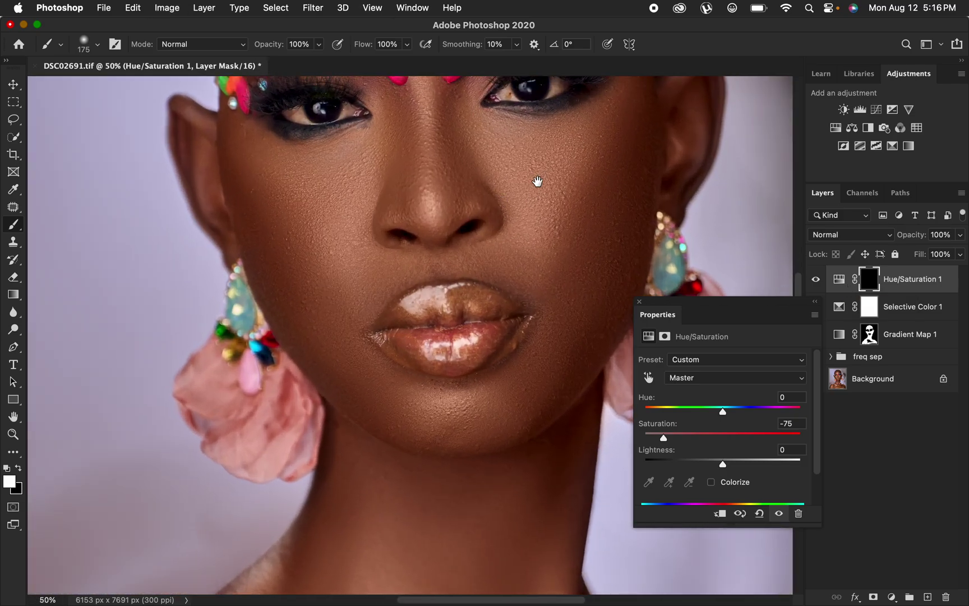
pyautogui.moveTo(537, 181); pyautogui.dragTo(511, 320)
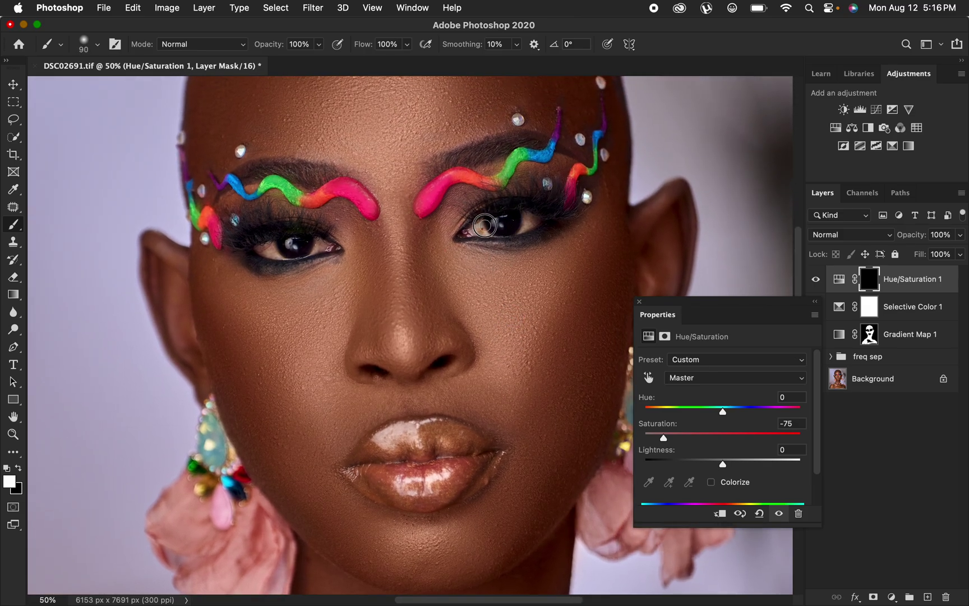
pyautogui.moveTo(490, 226)
pyautogui.mouseDown()
pyautogui.moveTo(538, 221)
pyautogui.moveTo(489, 228)
pyautogui.mouseUp()
pyautogui.moveTo(276, 240)
pyautogui.mouseDown()
pyautogui.moveTo(265, 253)
pyautogui.moveTo(320, 244)
pyautogui.moveTo(270, 248)
pyautogui.moveTo(290, 243)
pyautogui.mouseUp()
pyautogui.press('super+minus')
pyautogui.press('super+minus')
pyautogui.press('super+minus')
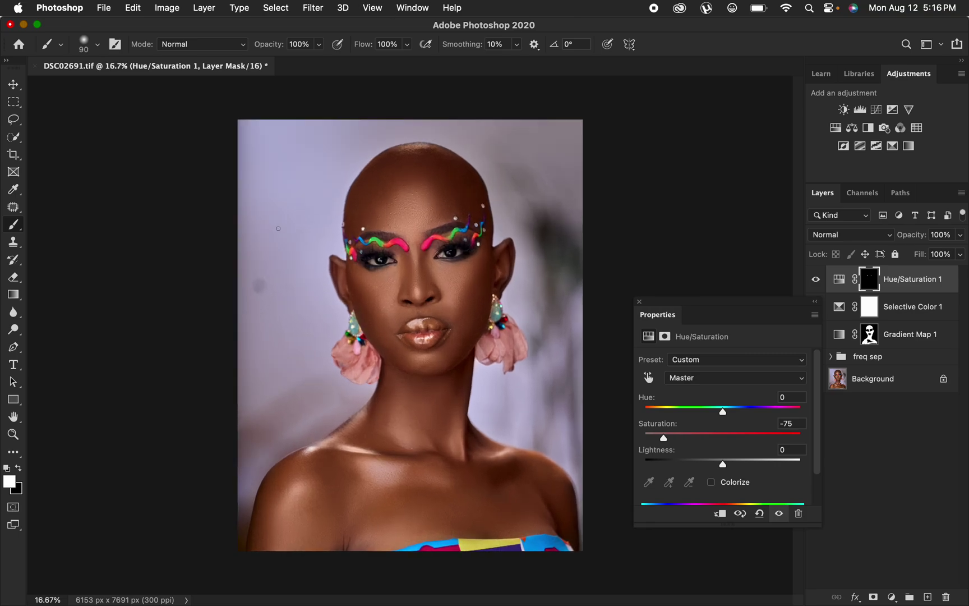
# Step: Compare the retouched portrait with the original by showing only the Background layer and restoring all the layers
pyautogui.click(638, 301)
pyautogui.moveTo(816, 306); pyautogui.dragTo(815, 378)
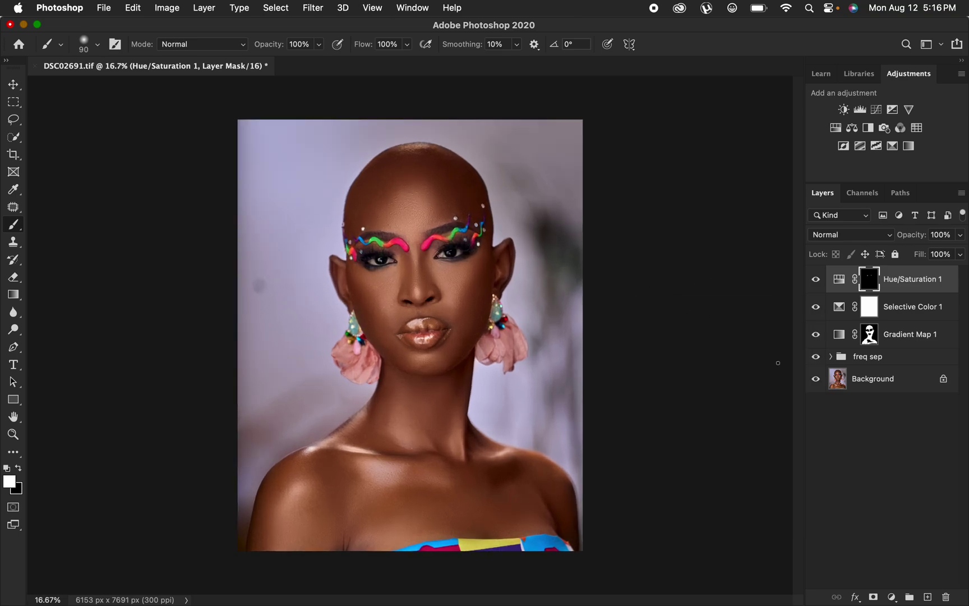
pyautogui.keyDown('alt'); pyautogui.click(815, 380); pyautogui.keyUp('alt')
pyautogui.keyDown('alt'); pyautogui.click(816, 380); pyautogui.keyUp('alt')
pyautogui.keyDown('alt'); pyautogui.click(816, 381); pyautogui.keyUp('alt')
pyautogui.keyDown('alt'); pyautogui.click(816, 384); pyautogui.keyUp('alt')
# Step: Set up a JPG export at 100% quality with Bicubic Sharper resampling and an embedded color profile, and dismiss it without exporting
pyautogui.click(104, 8)
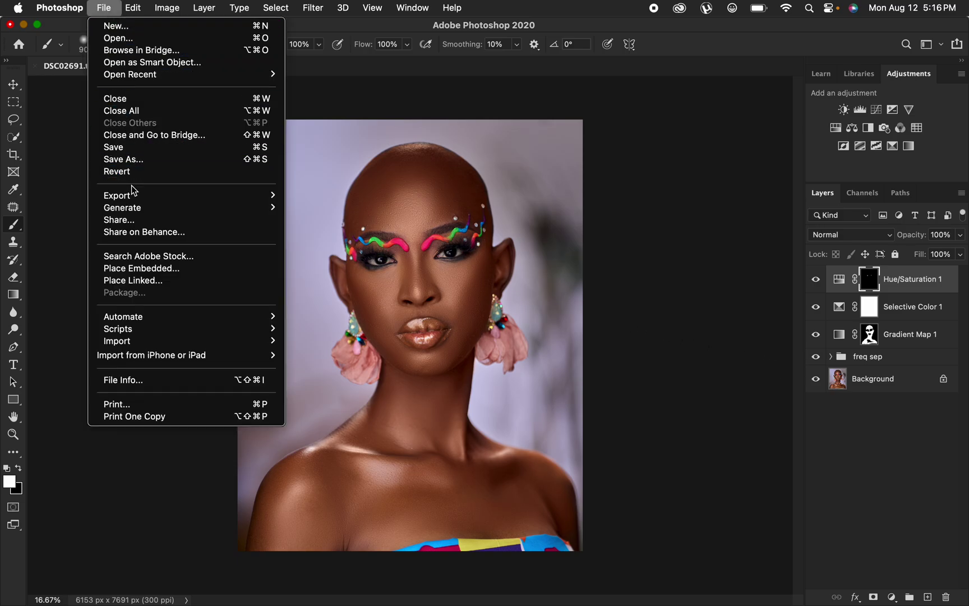
pyautogui.moveTo(137, 201)
pyautogui.click(339, 207)
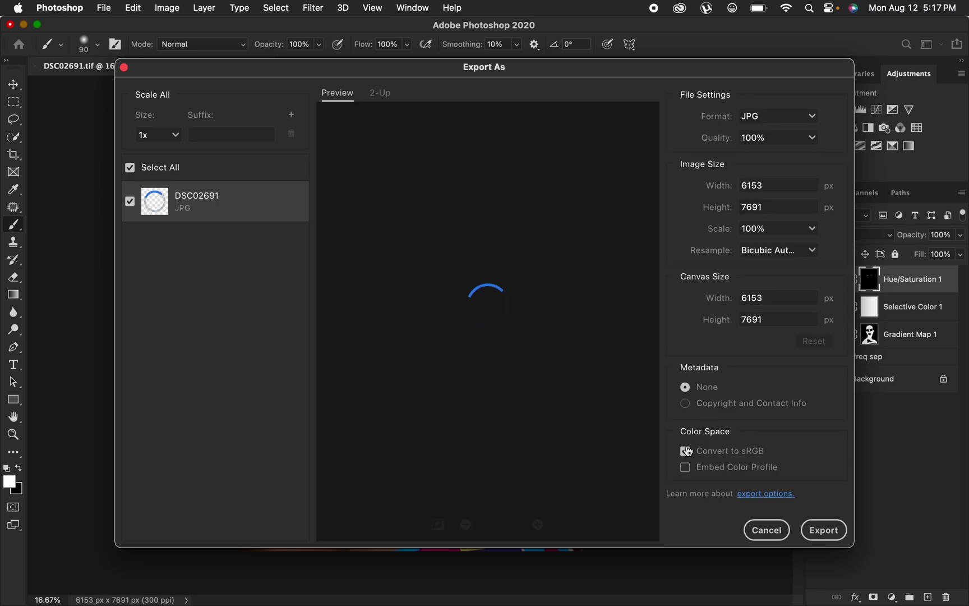
pyautogui.click(684, 472)
pyautogui.click(789, 261)
pyautogui.click(785, 297)
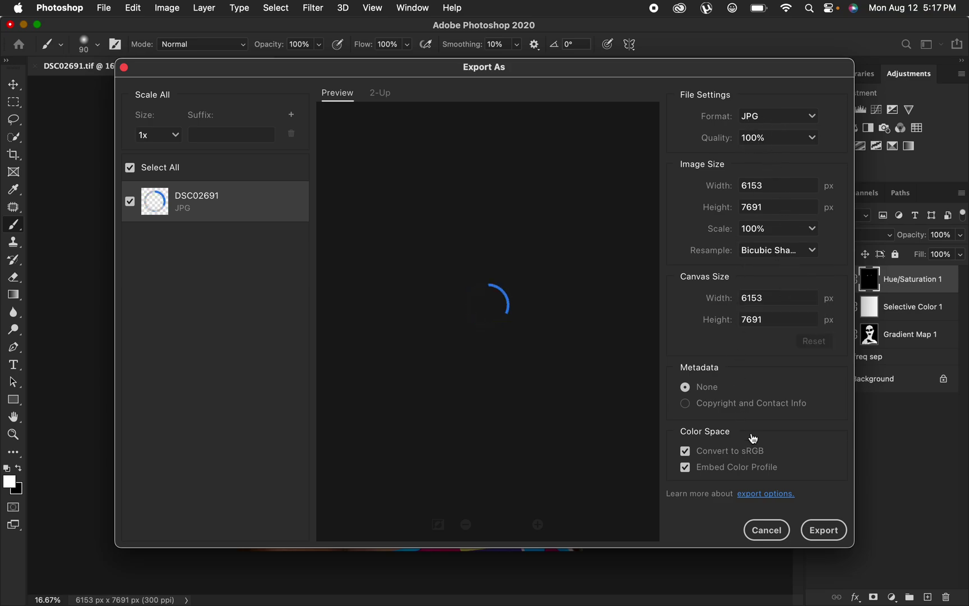
pyautogui.click(765, 530)
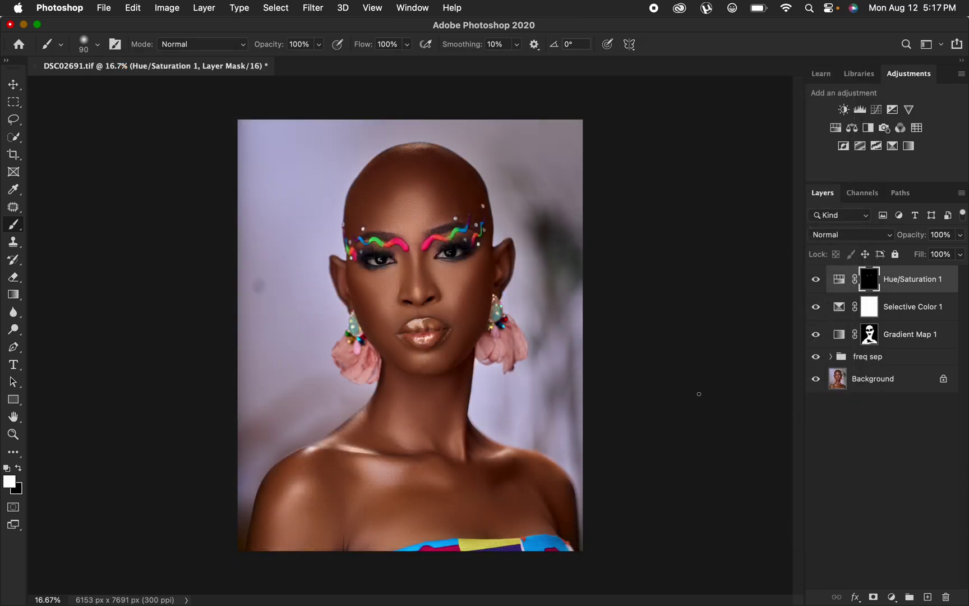